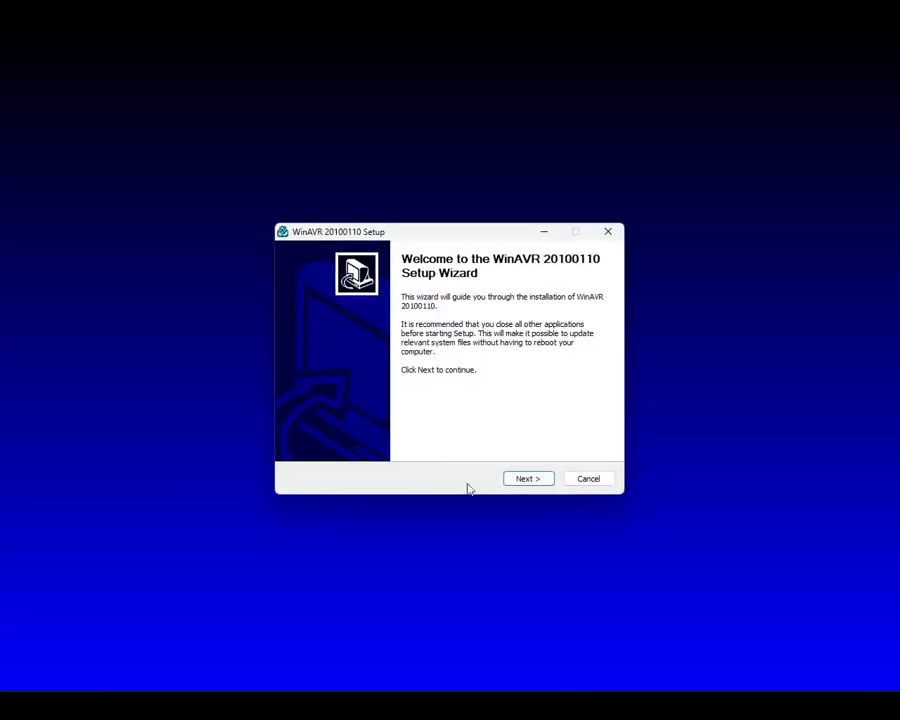
Step: Install WinAVR 20100110 in the default folder C:\WinAVR-20100110 with all three components included
click(527, 478)
click(527, 480)
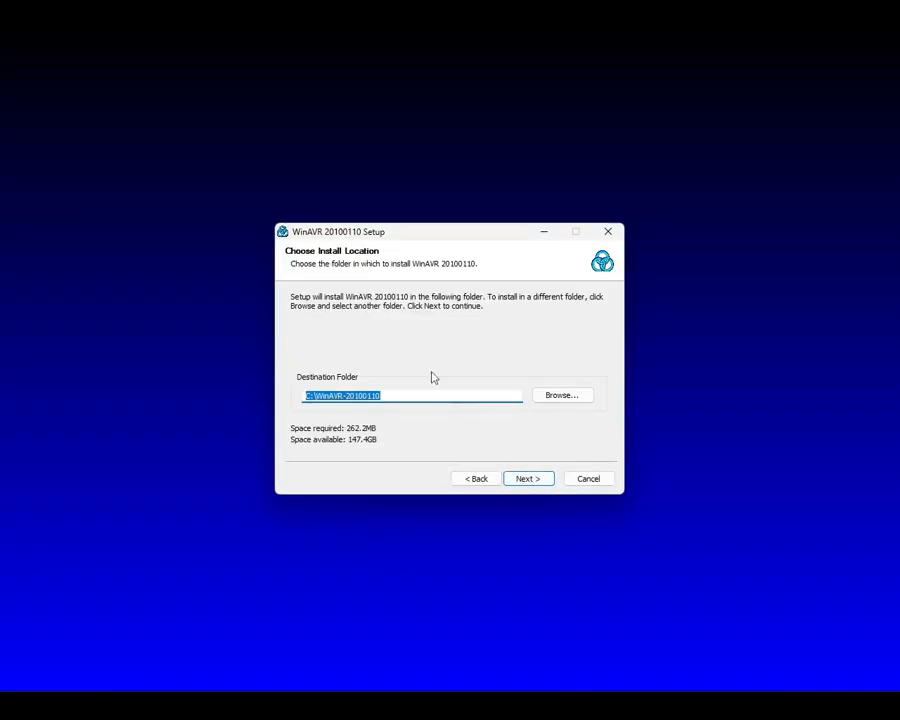
click(530, 482)
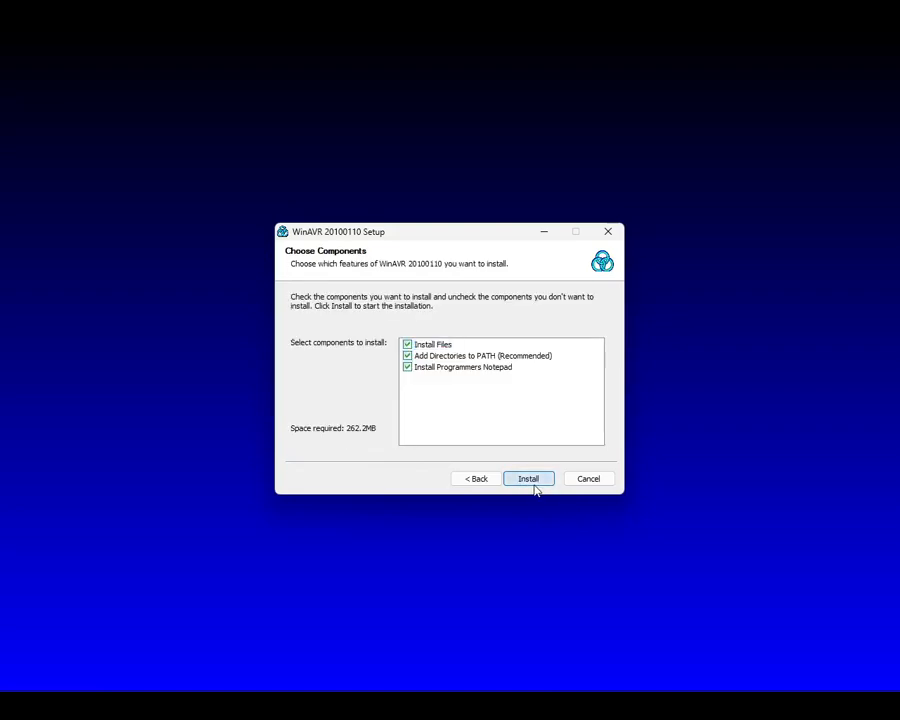
click(534, 483)
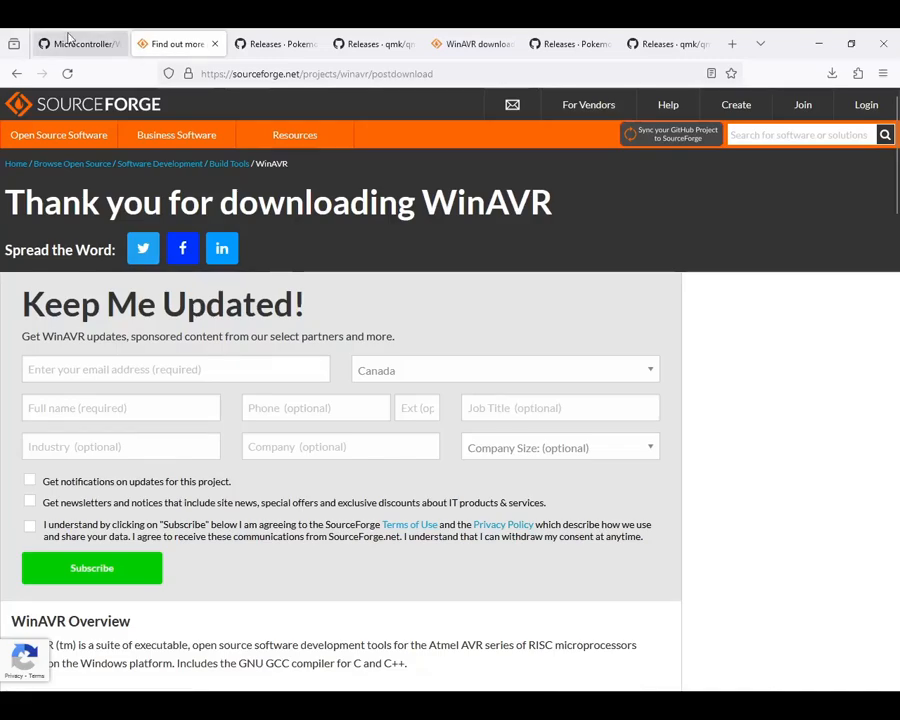
Step: Switch to the Arduino Leonardo setup guide in the browser and open its QMK Toolbox releases link in a new tab
click(64, 42)
scroll(283, 271, down, 4)
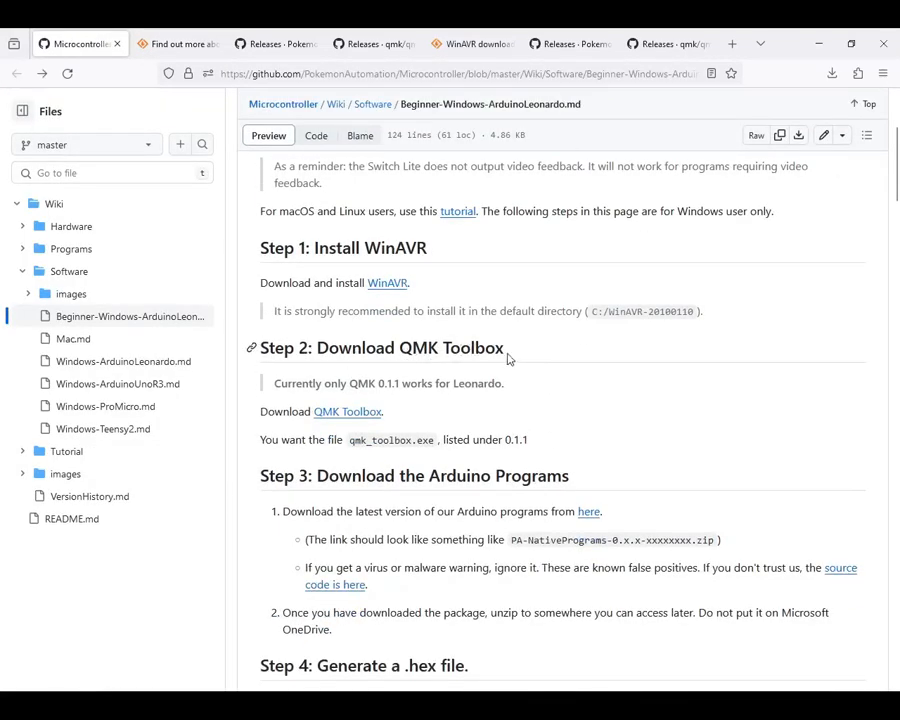
middle_click(348, 419)
click(168, 44)
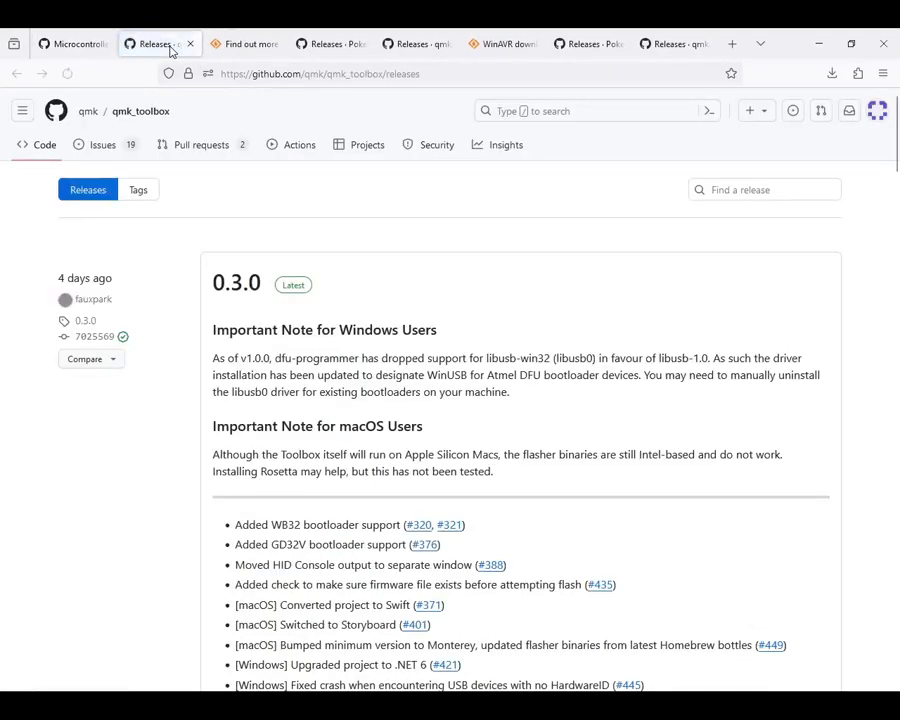
Step: Download qmk_toolbox.exe from the assets of release 0.1.1 and save it in the MC folder
scroll(198, 350, down, 15)
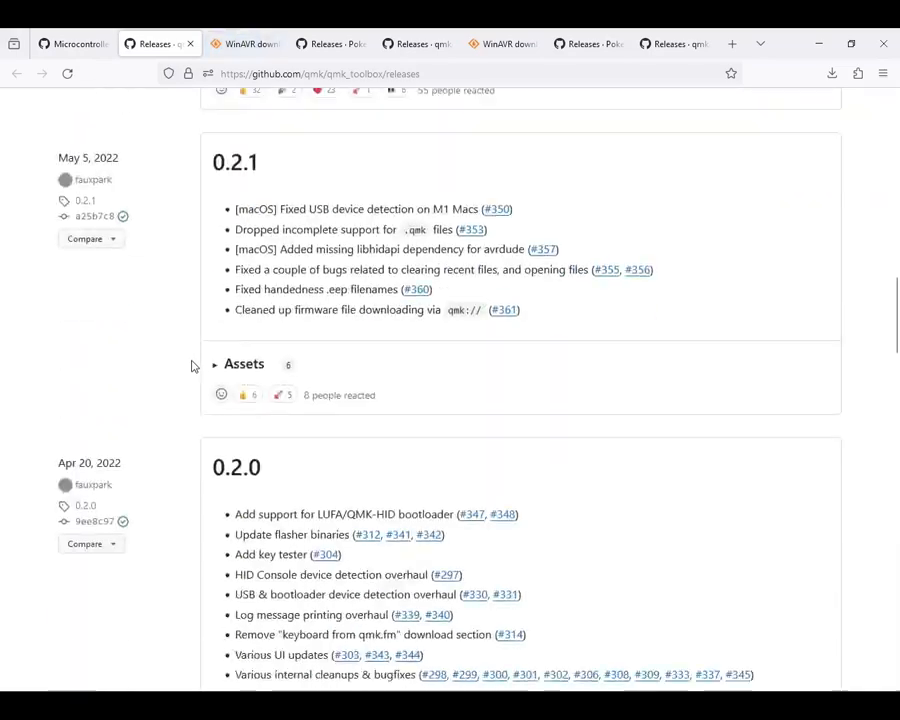
scroll(193, 366, down, 3)
scroll(194, 363, up, 1)
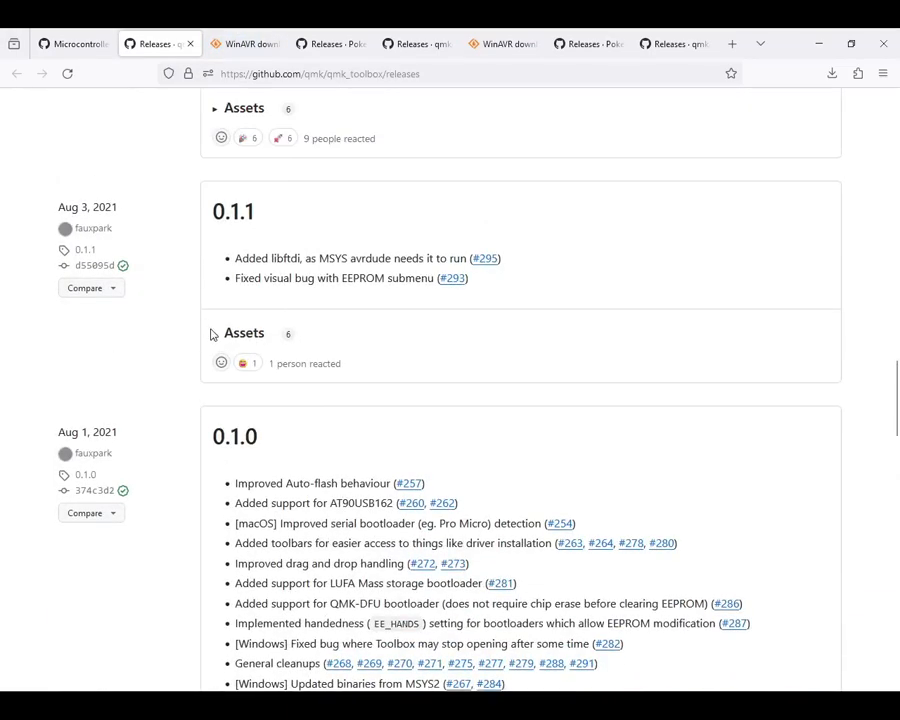
click(215, 336)
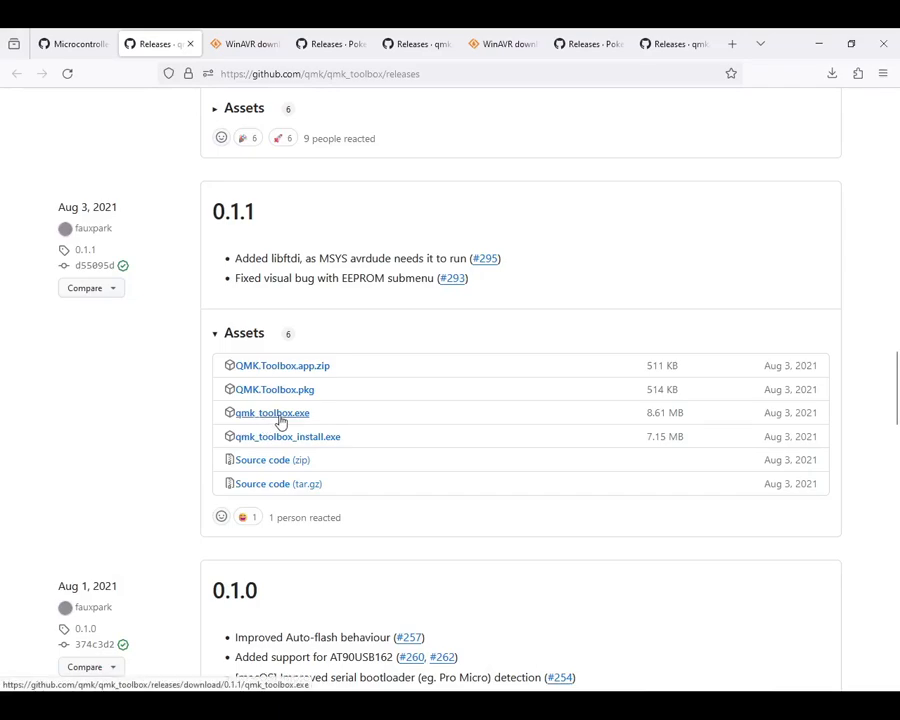
click(288, 420)
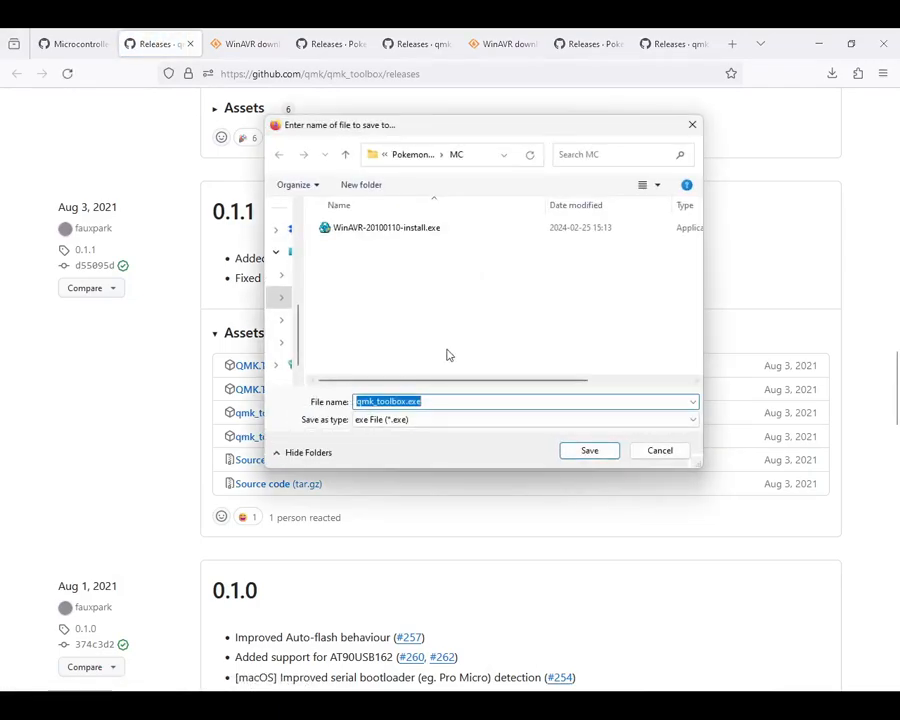
click(590, 451)
Step: Follow the guide's Arduino programs link and save PA-NativePrograms-0.5.23-20230824.zip from the Version 0.5.23 release in the MC folder
click(66, 38)
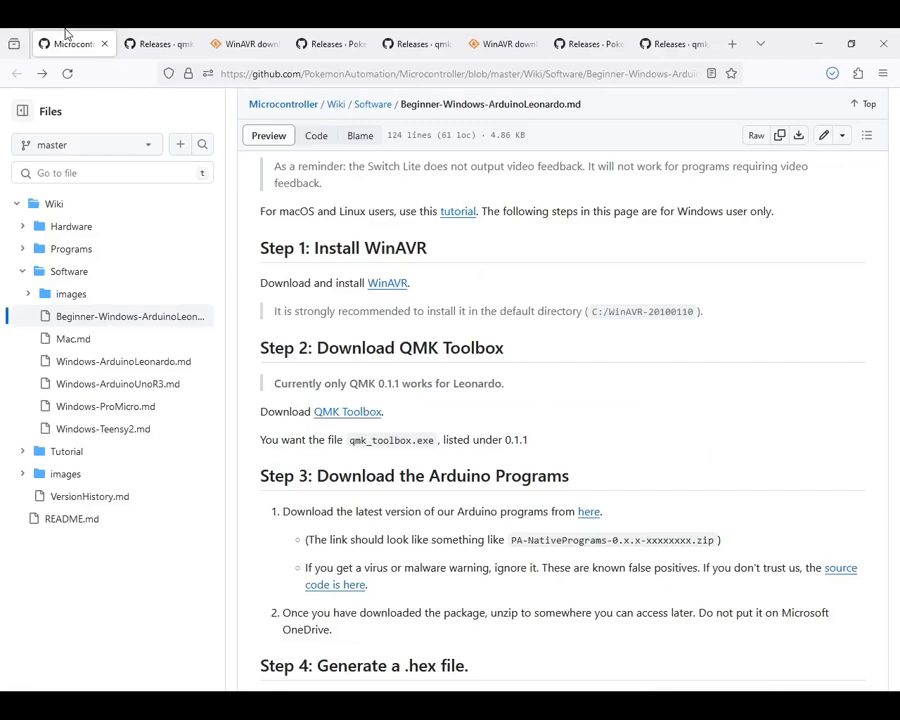
scroll(321, 358, down, 2)
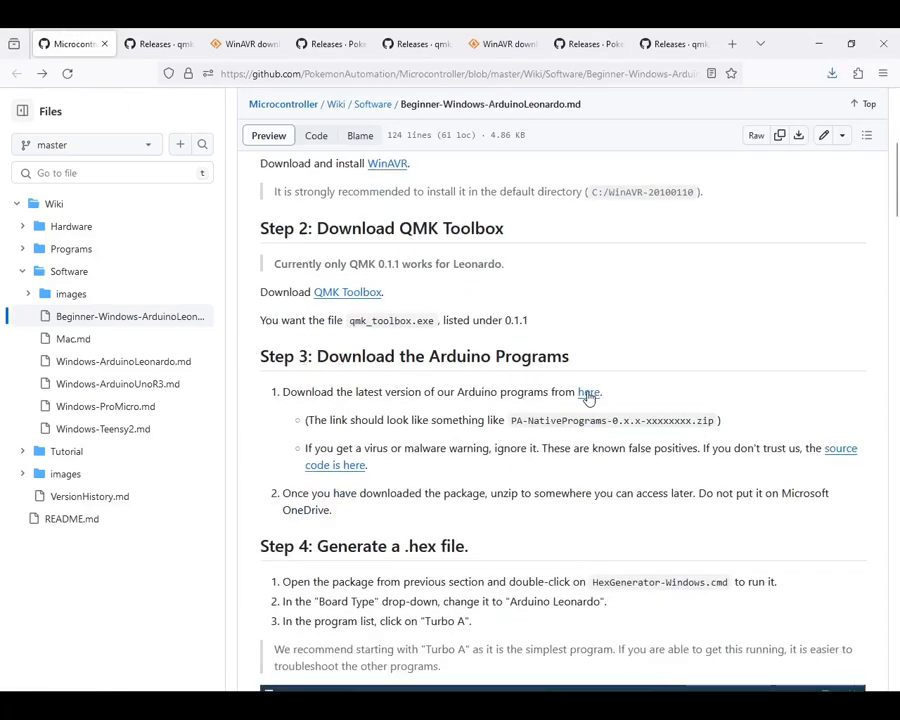
middle_click(588, 392)
click(140, 44)
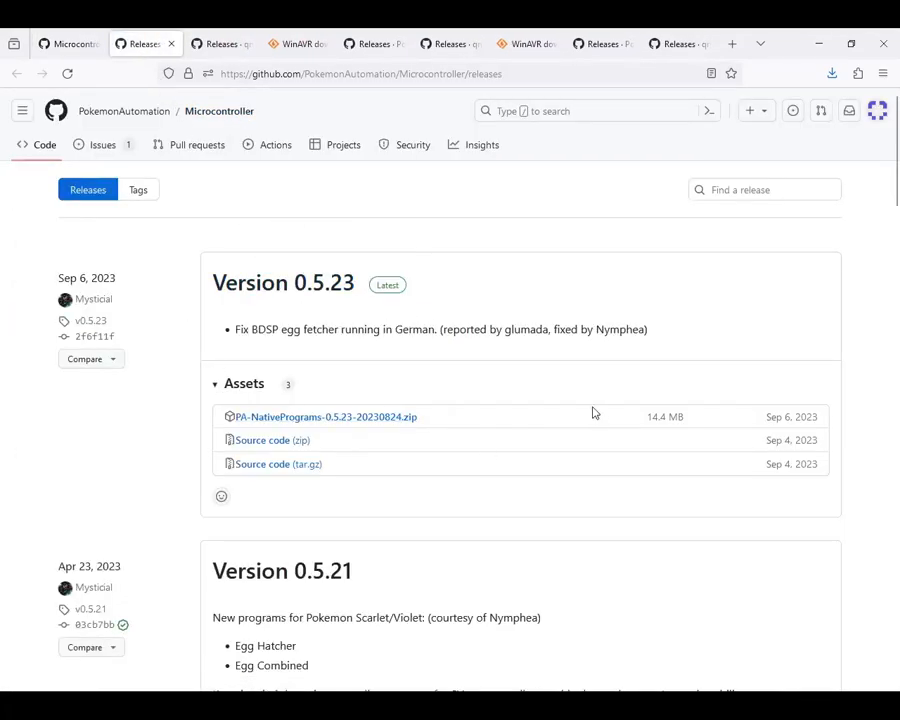
click(378, 423)
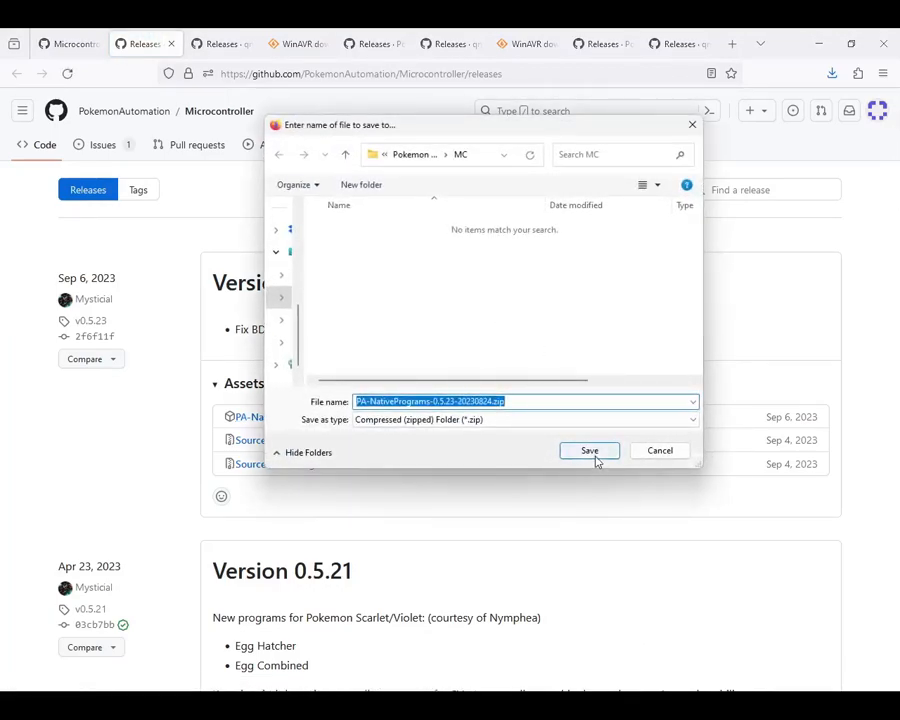
click(592, 452)
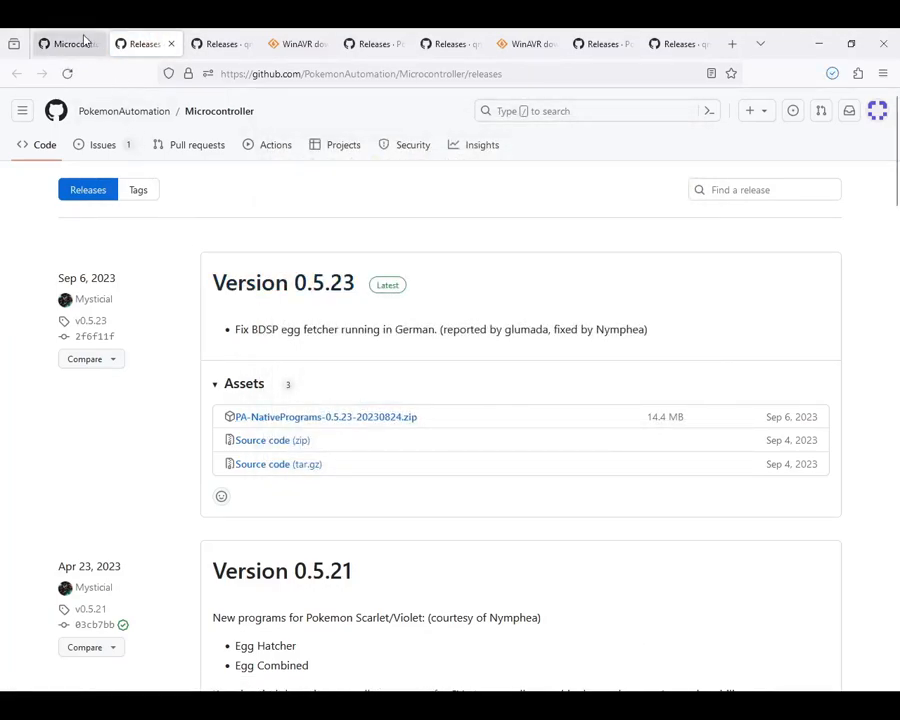
Step: Extract PA-NativePrograms-0.5.23-20230824.zip in File Explorer to a same-named folder inside MC
click(84, 42)
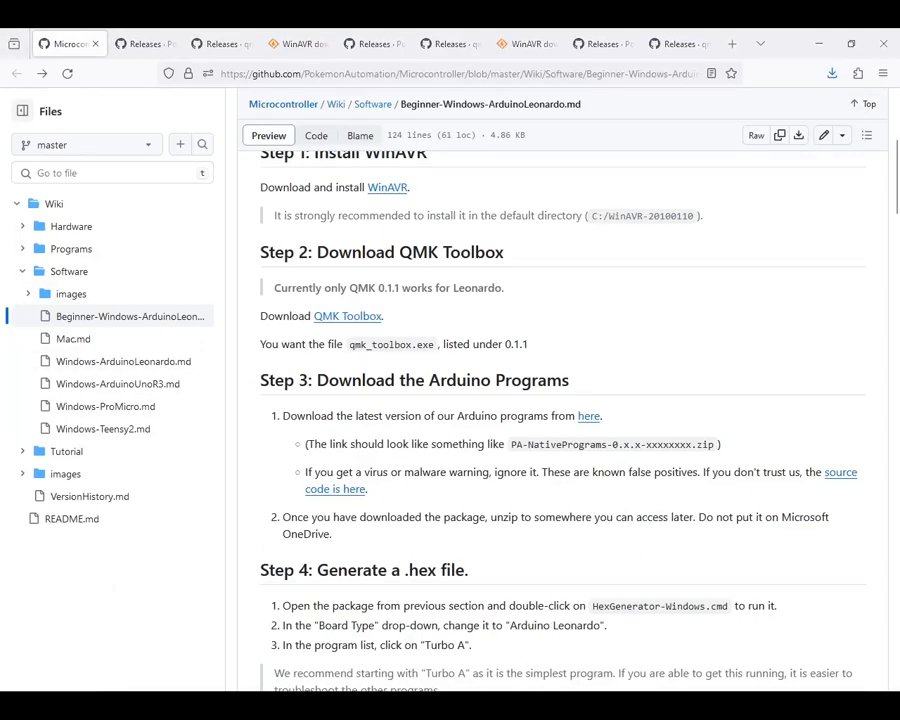
drag(2, 95, 493, 173)
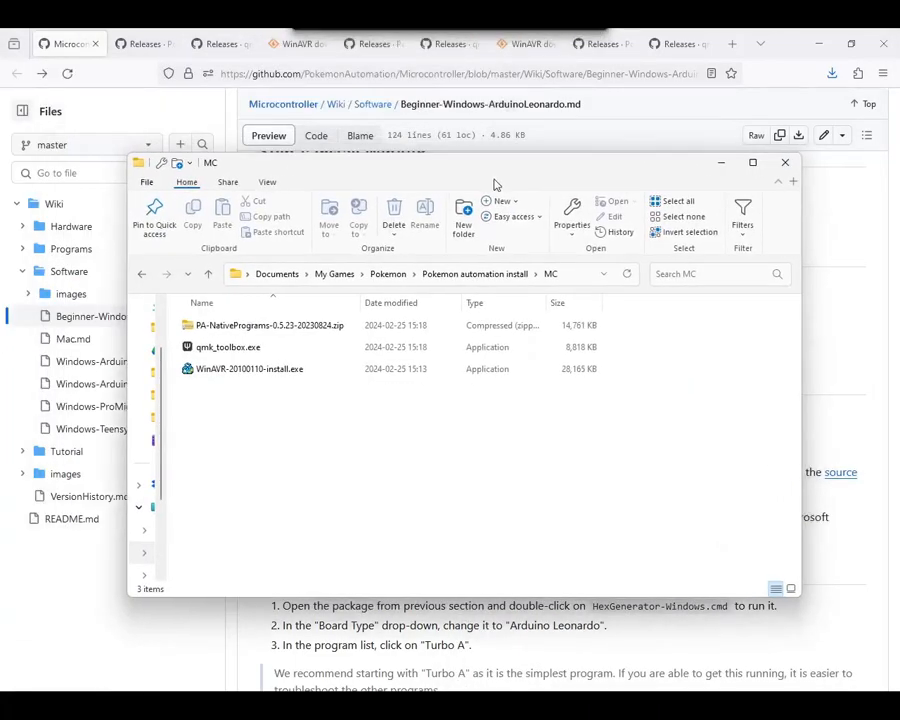
click(284, 330)
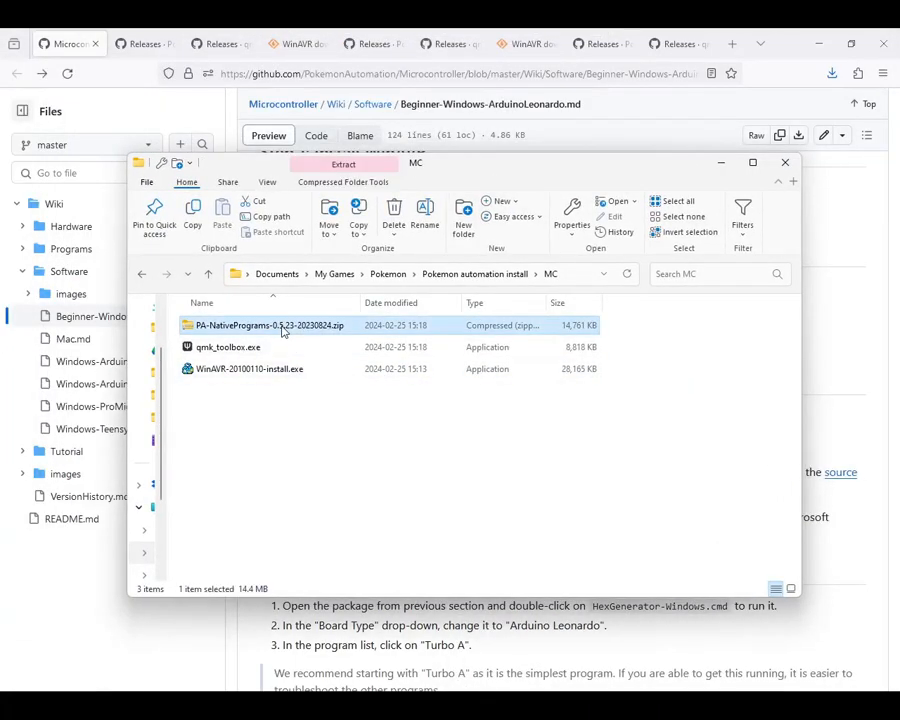
right_click(295, 327)
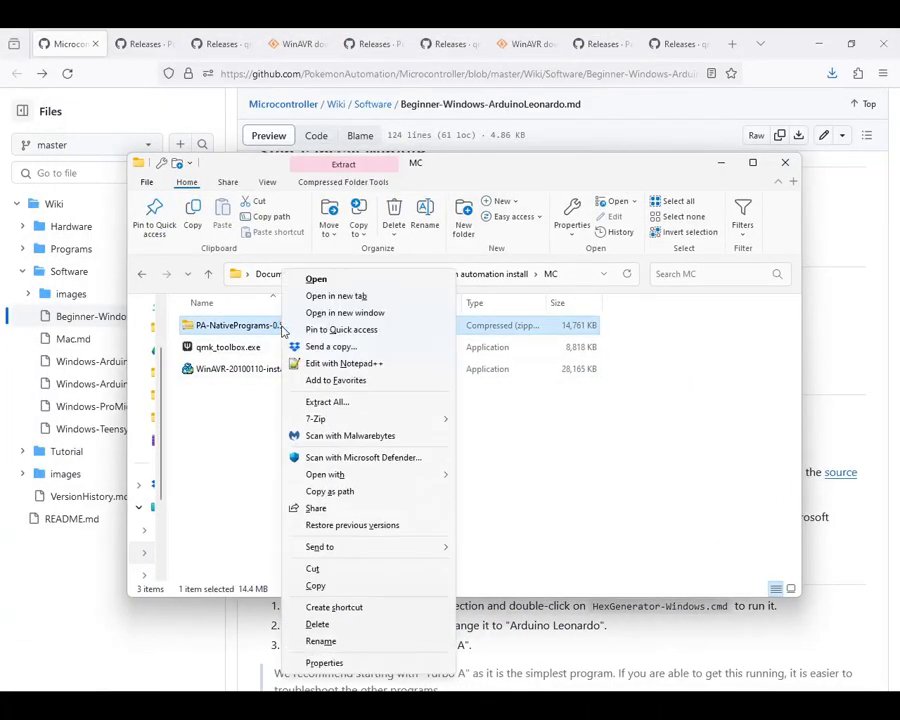
click(350, 402)
click(574, 502)
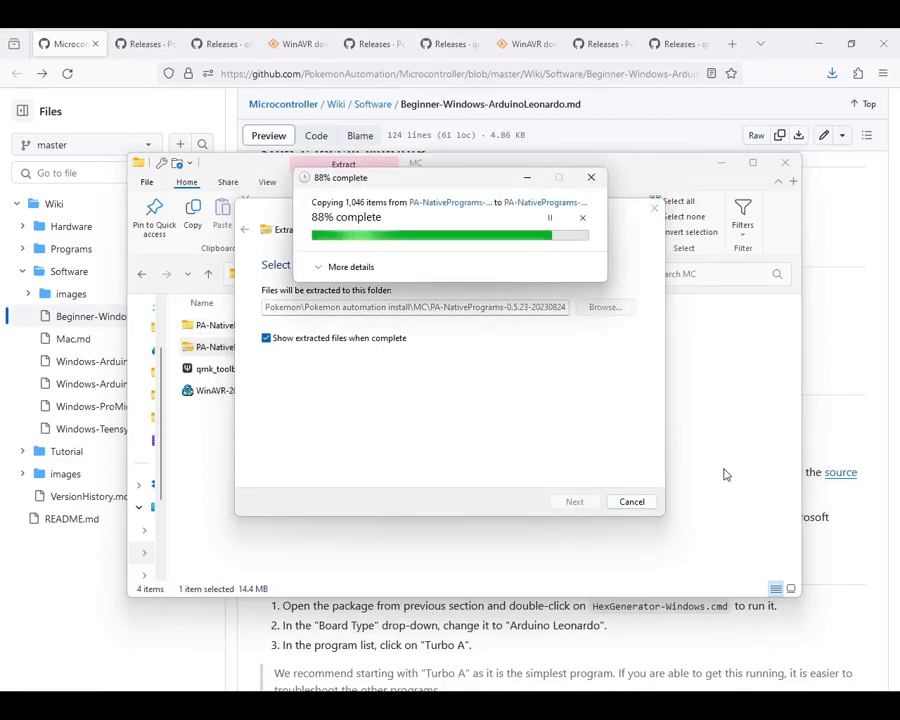
Step: Run HexGenerator-Windows.cmd from the extracted PA-NativePrograms folder, overriding the Windows SmartScreen block
double_click(290, 344)
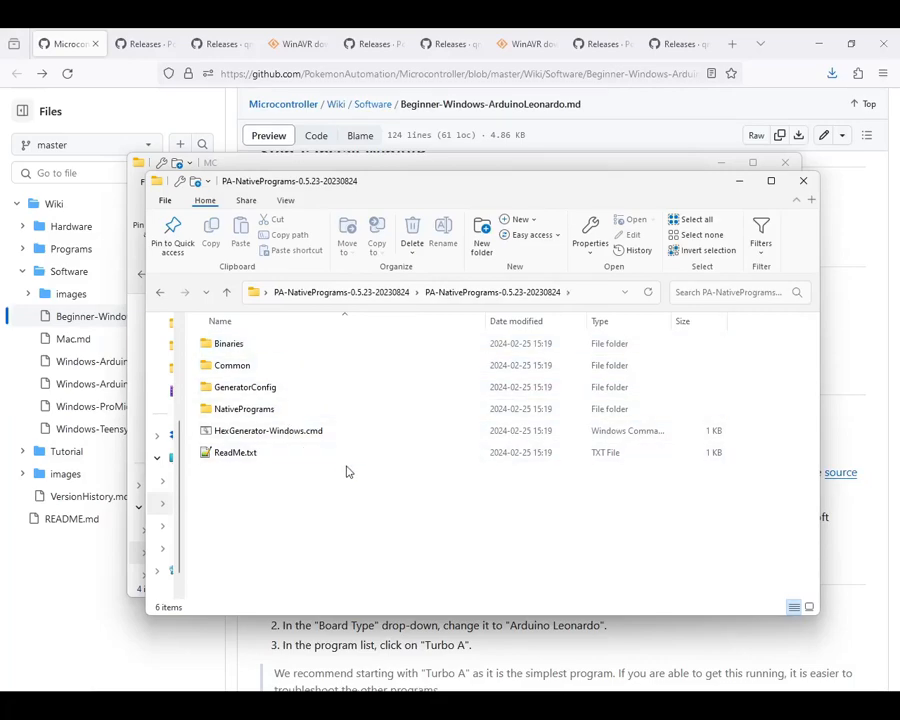
double_click(276, 438)
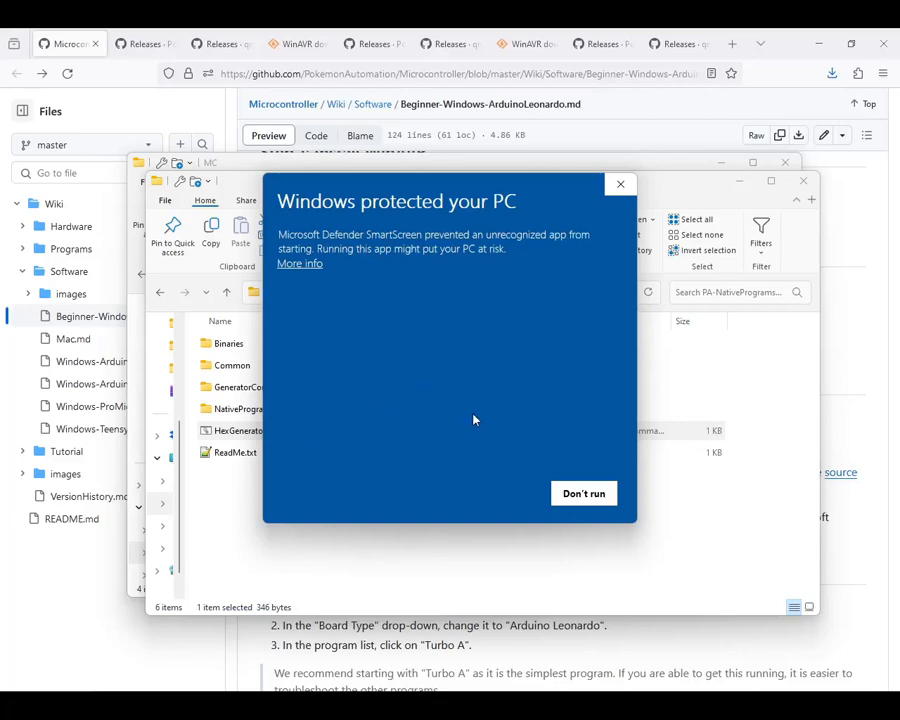
click(304, 266)
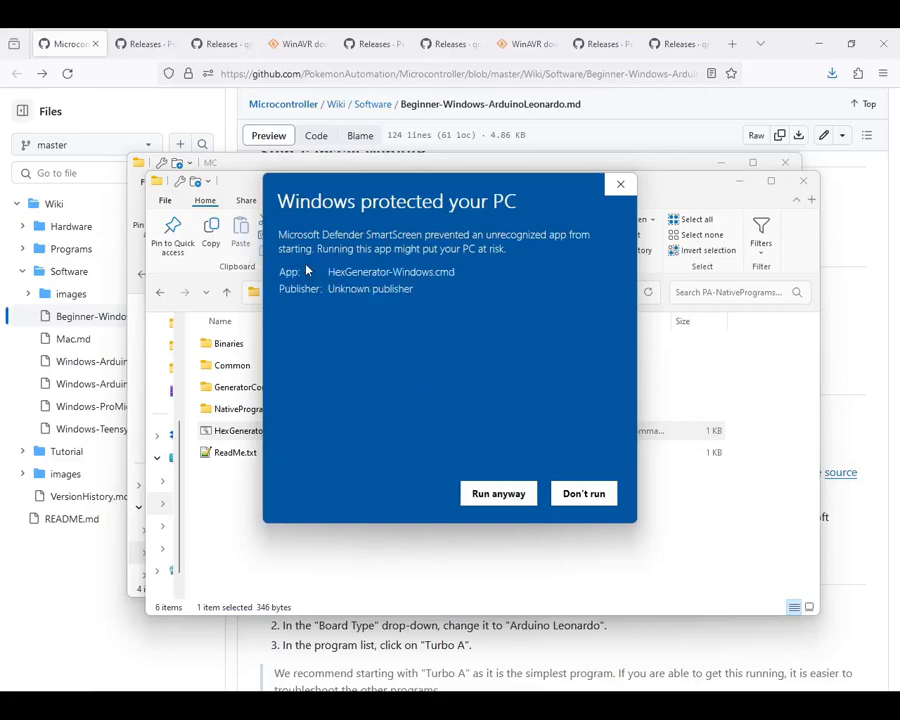
click(498, 494)
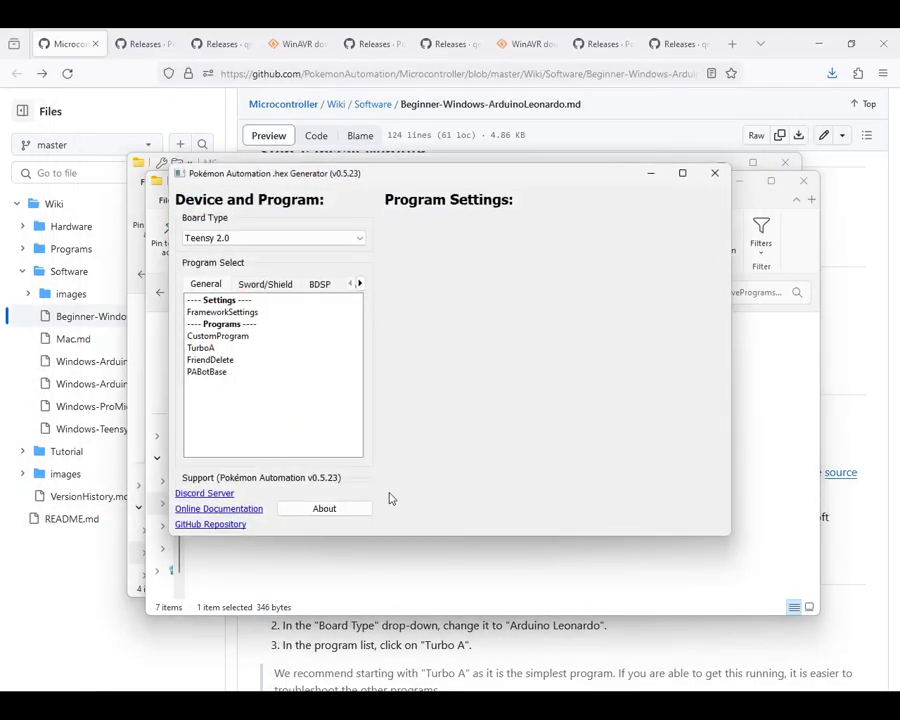
Step: Generate a .hex file for the TurboA program with the board type set to Arduino Leonardo
click(300, 243)
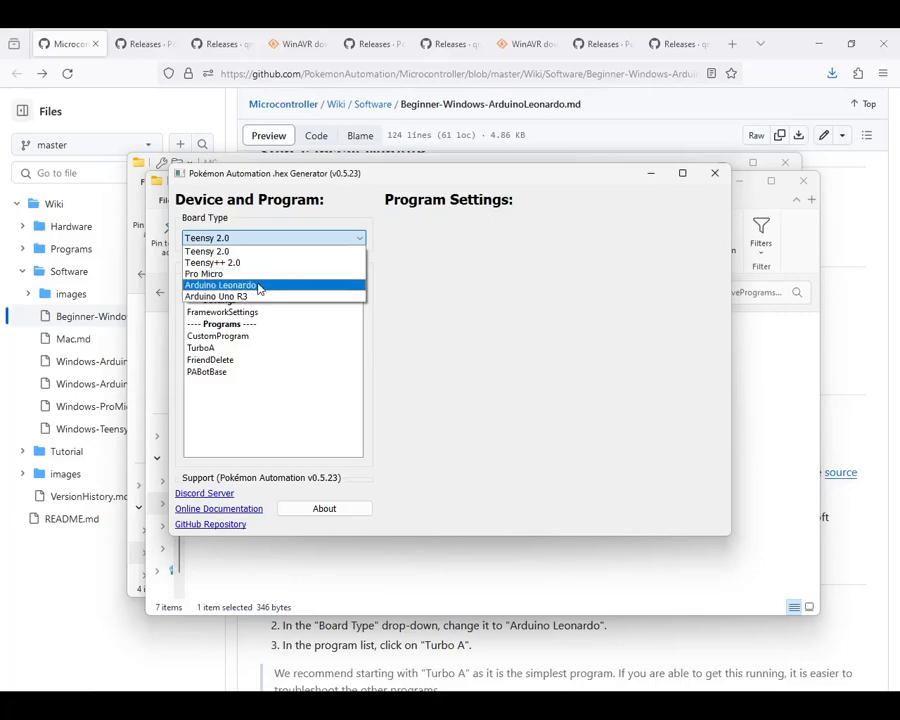
click(258, 287)
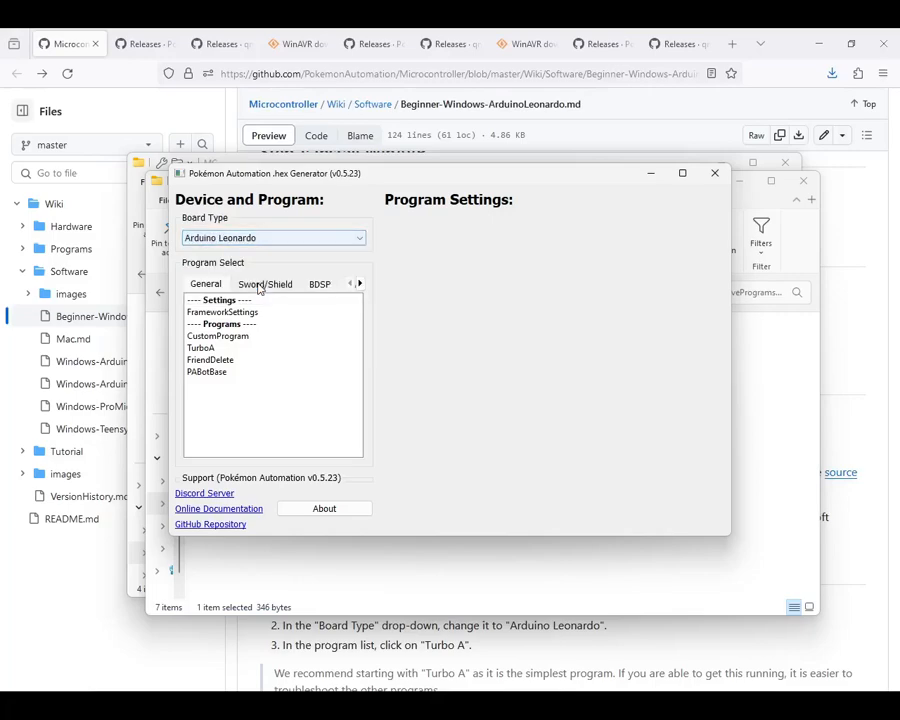
click(205, 349)
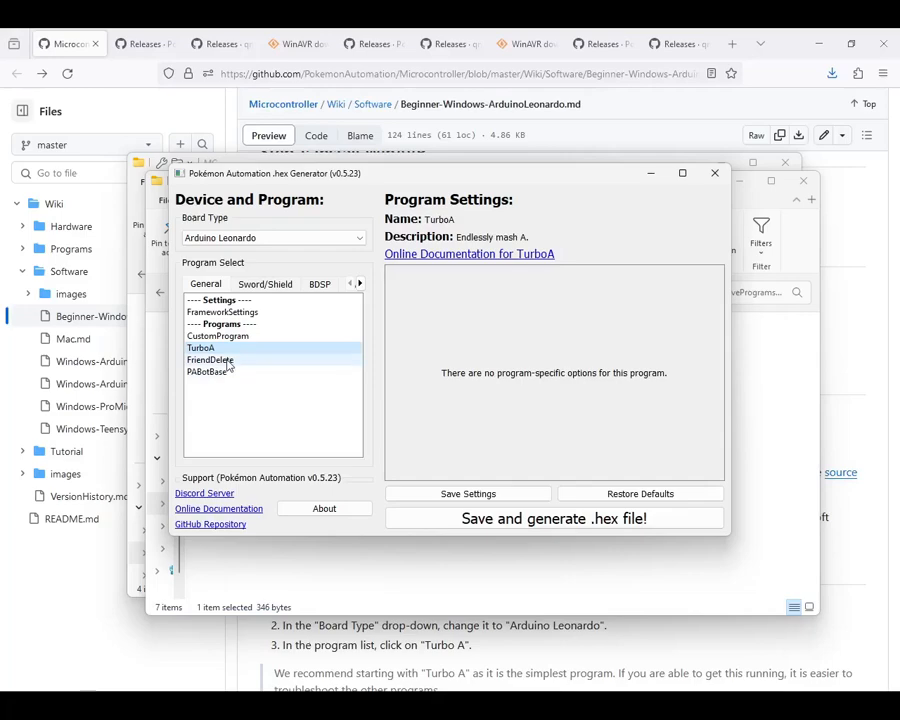
click(535, 528)
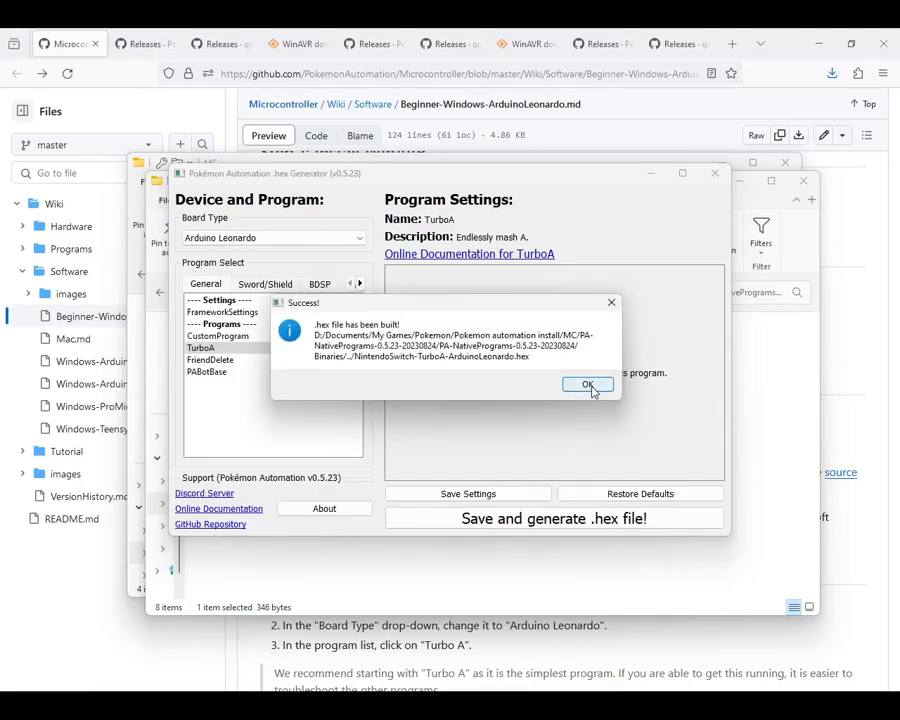
click(590, 385)
Step: Locate the generated NintendoSwitch-TurboA-ArduinoLeonardo.hex file in the extracted programs folder
click(760, 467)
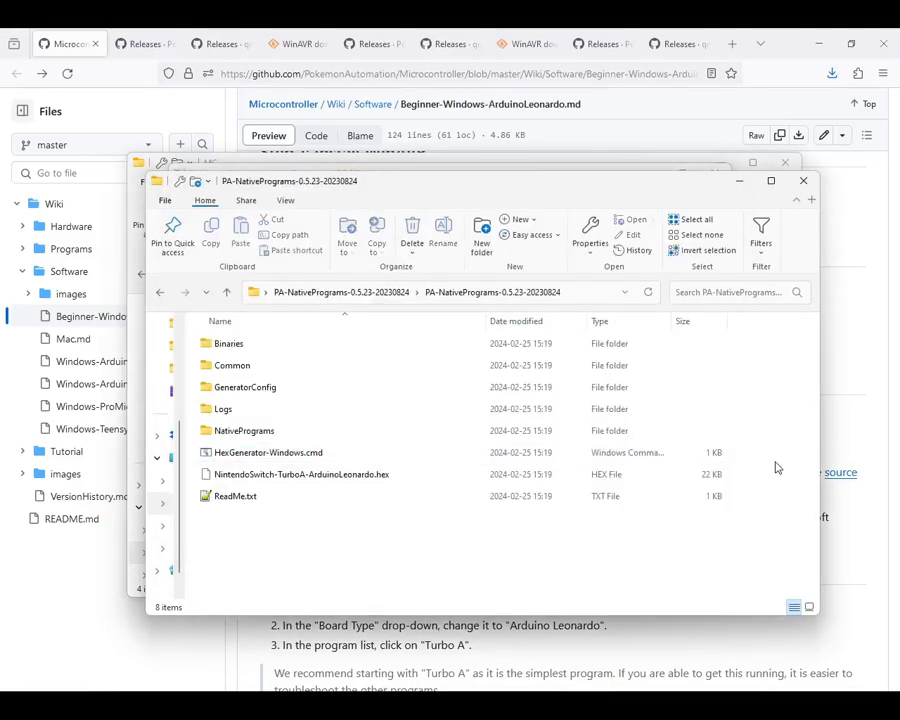
drag(525, 181, 522, 131)
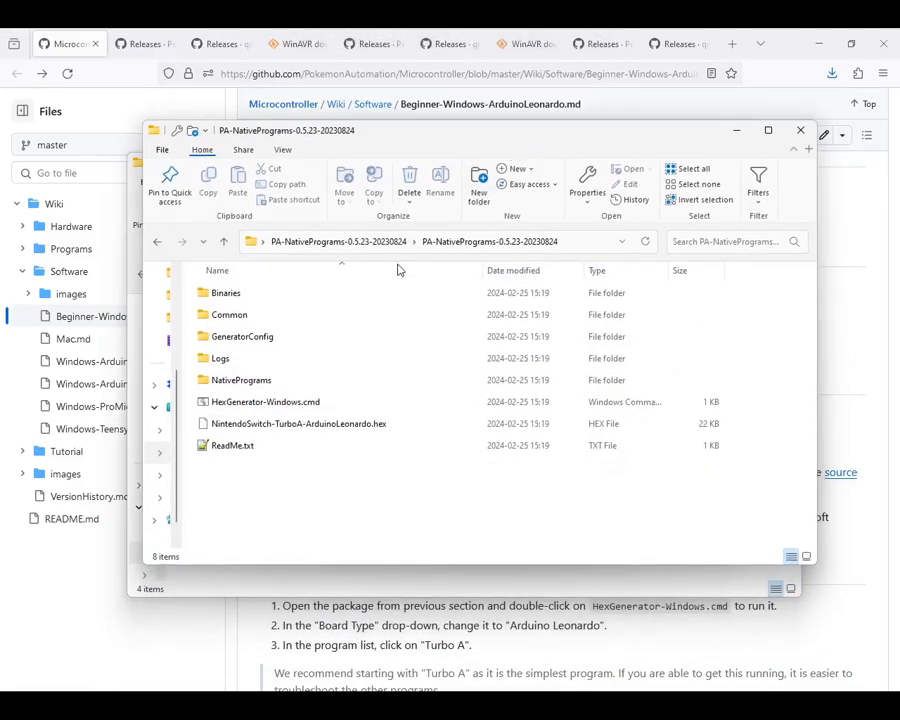
click(345, 428)
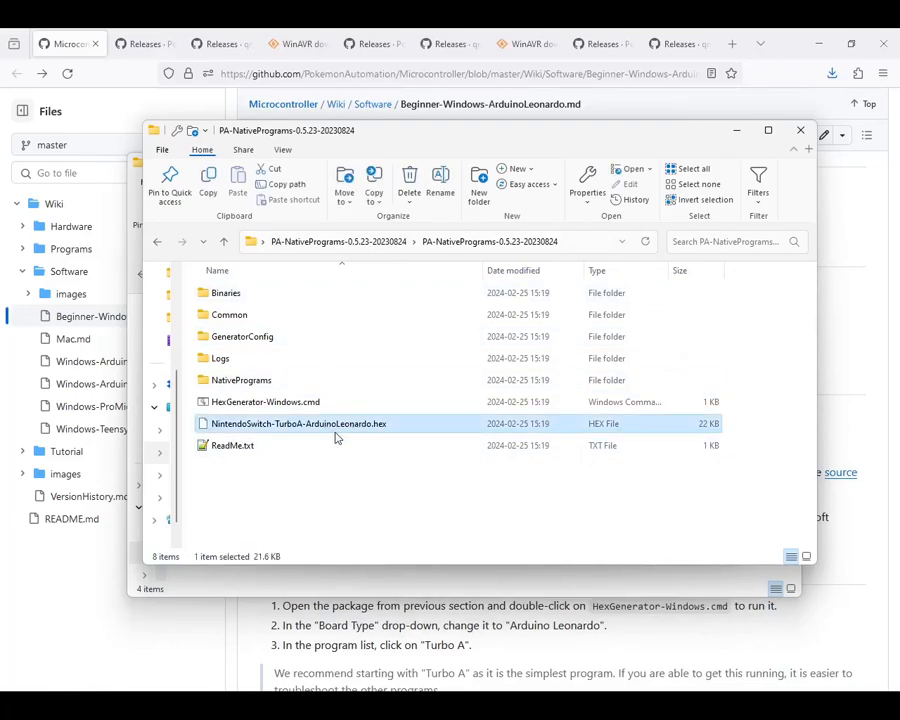
click(360, 520)
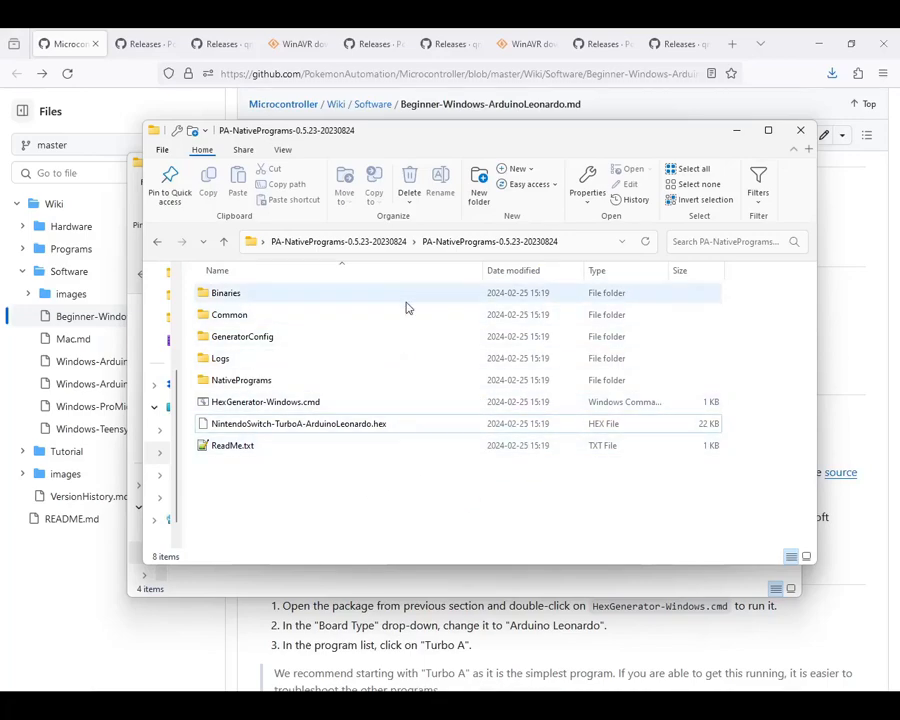
Step: Go back up to the MC folder and launch qmk_toolbox.exe
click(224, 241)
click(224, 241)
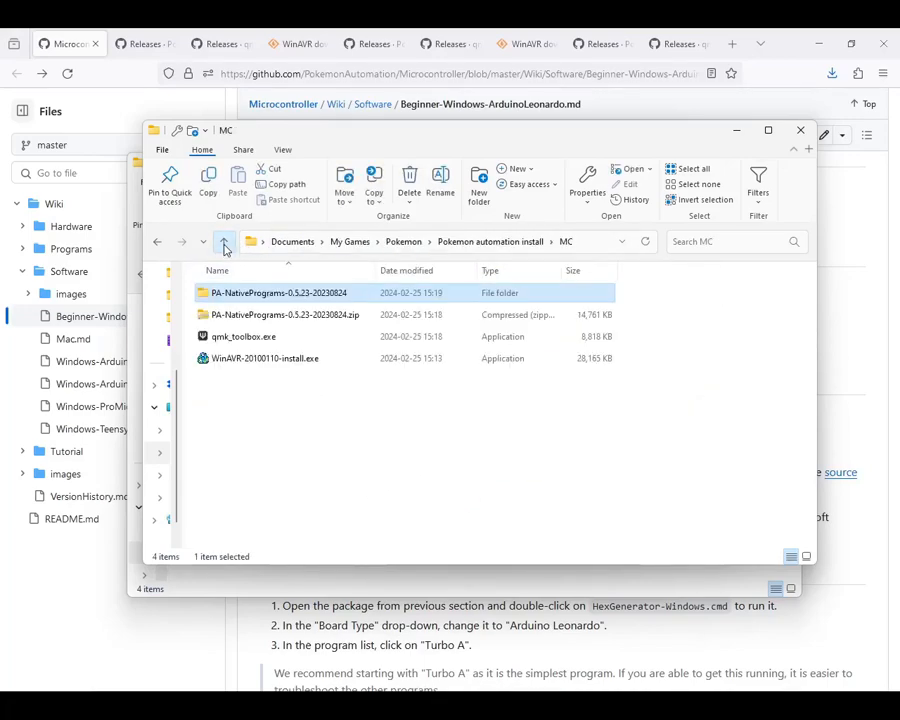
click(256, 343)
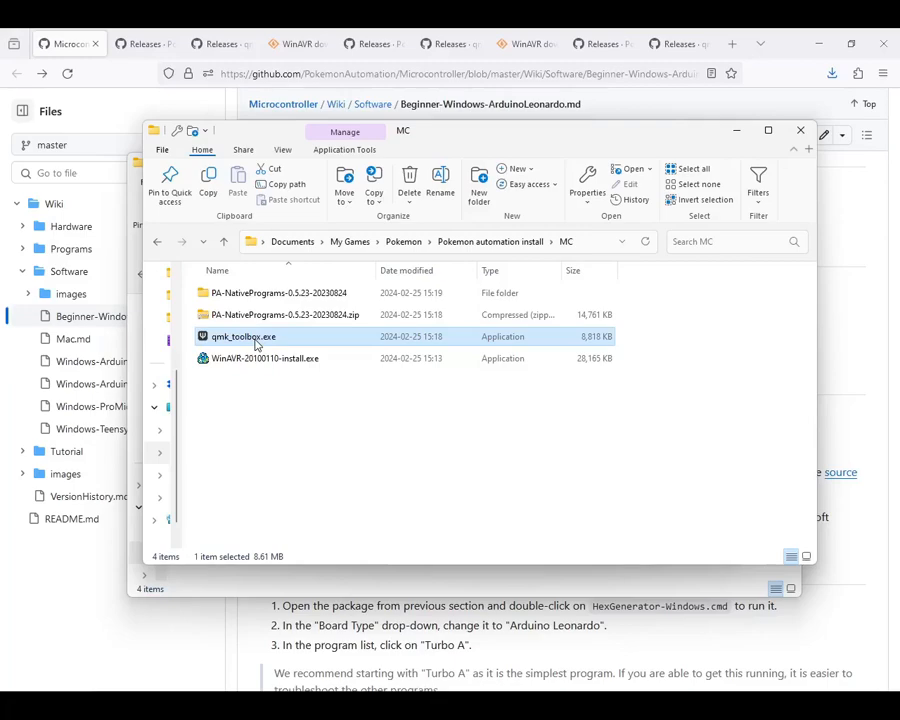
double_click(256, 345)
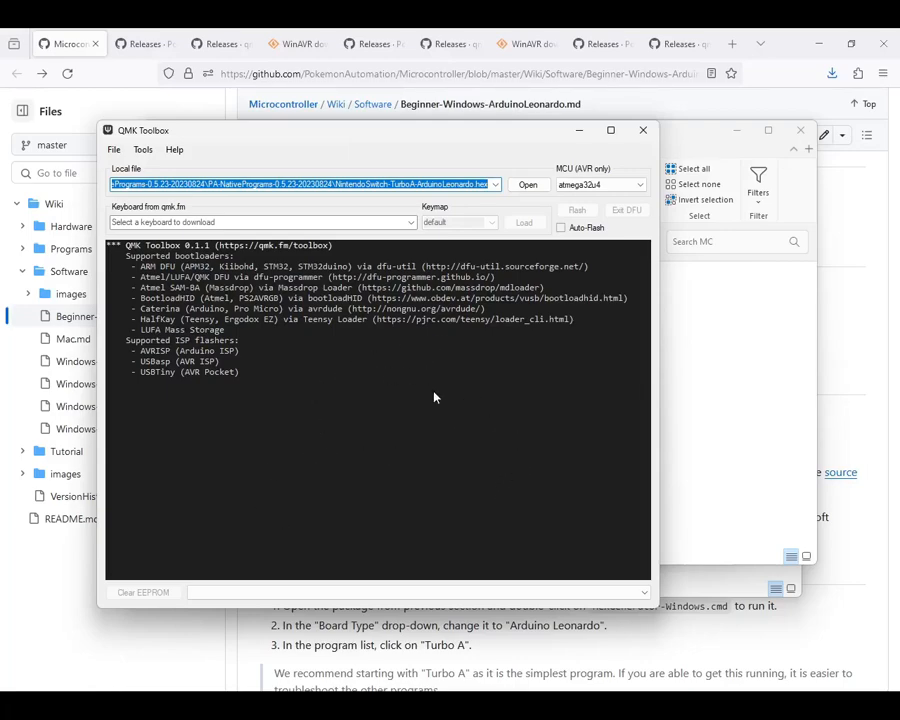
Step: Start the driver installation in QMK Toolbox and return to its main window
click(143, 150)
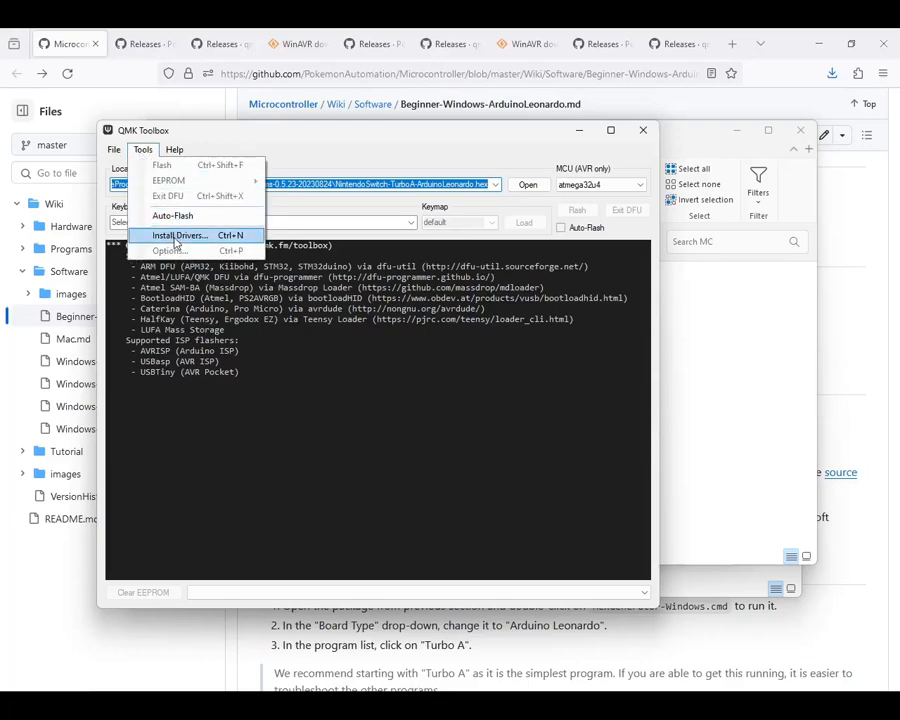
click(176, 236)
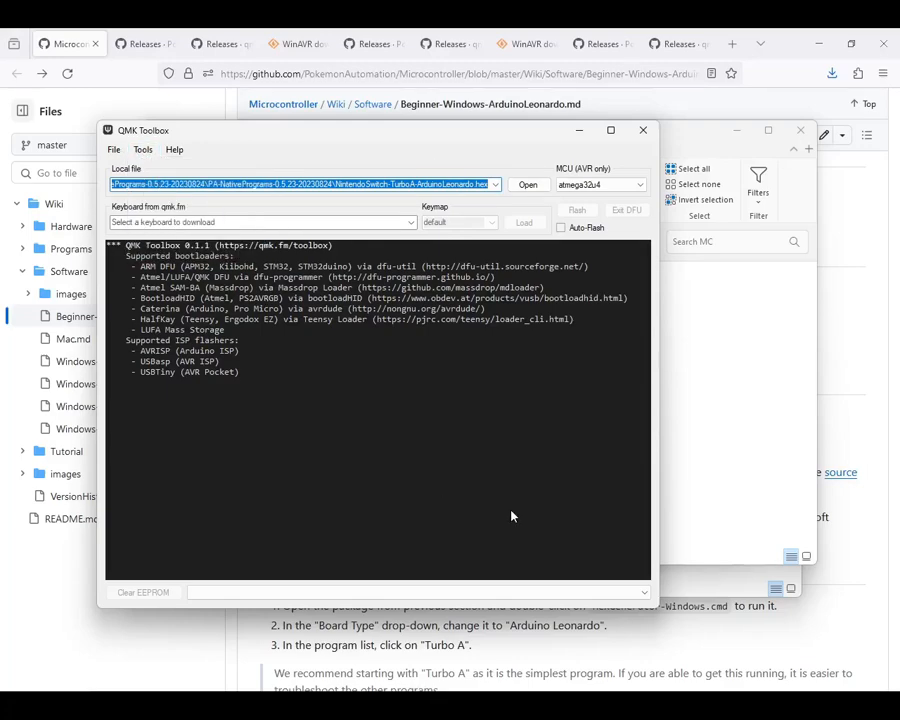
click(350, 473)
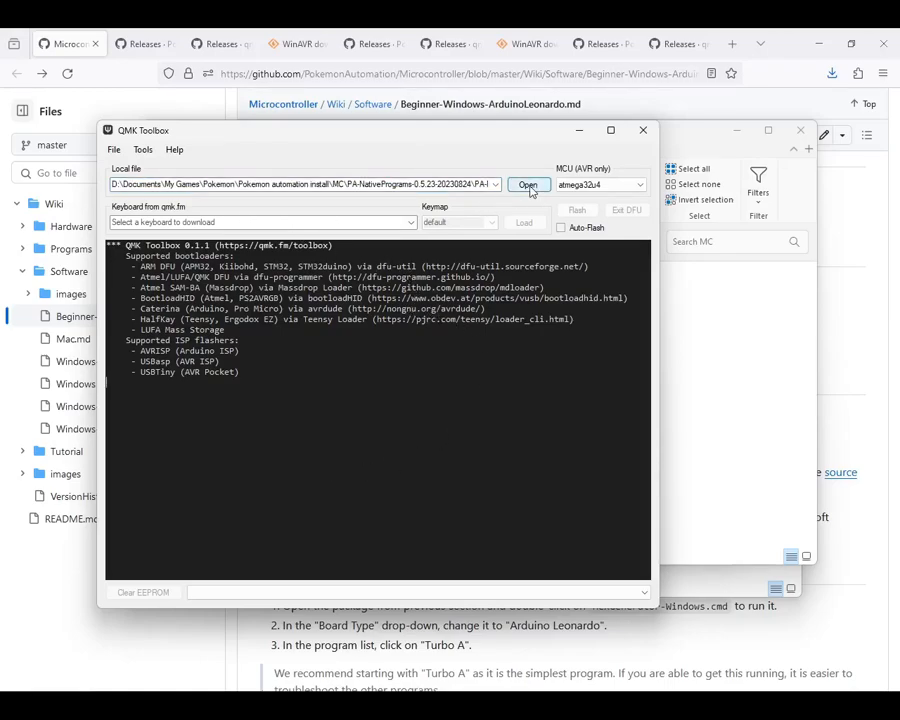
Step: Load NintendoSwitch-TurboA-ArduinoLeonardo.hex from the PA-NativePrograms folder as the local file for flashing
click(533, 190)
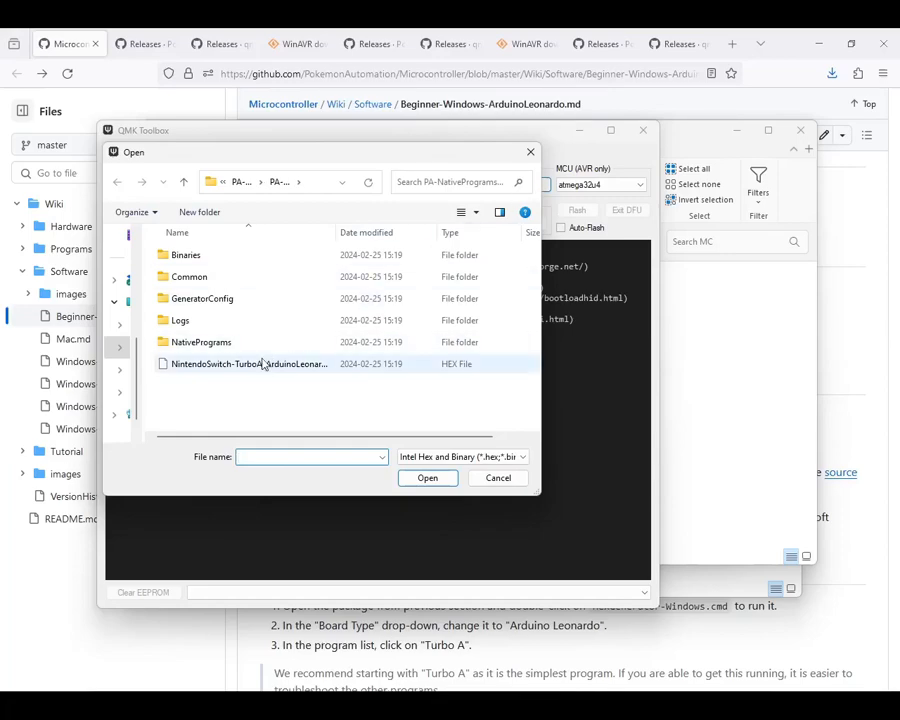
drag(396, 231, 413, 231)
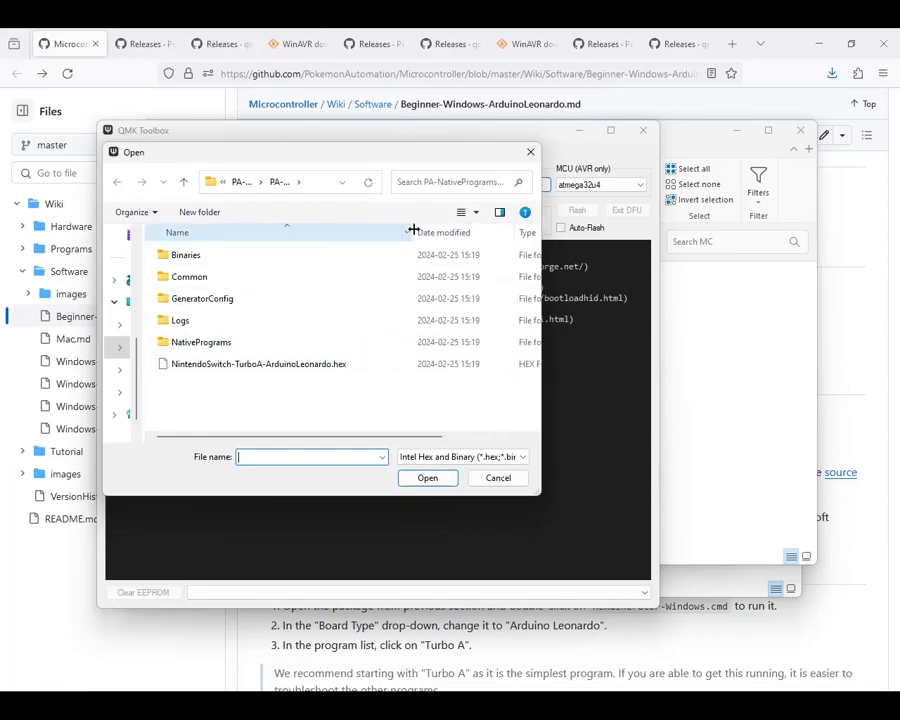
click(296, 371)
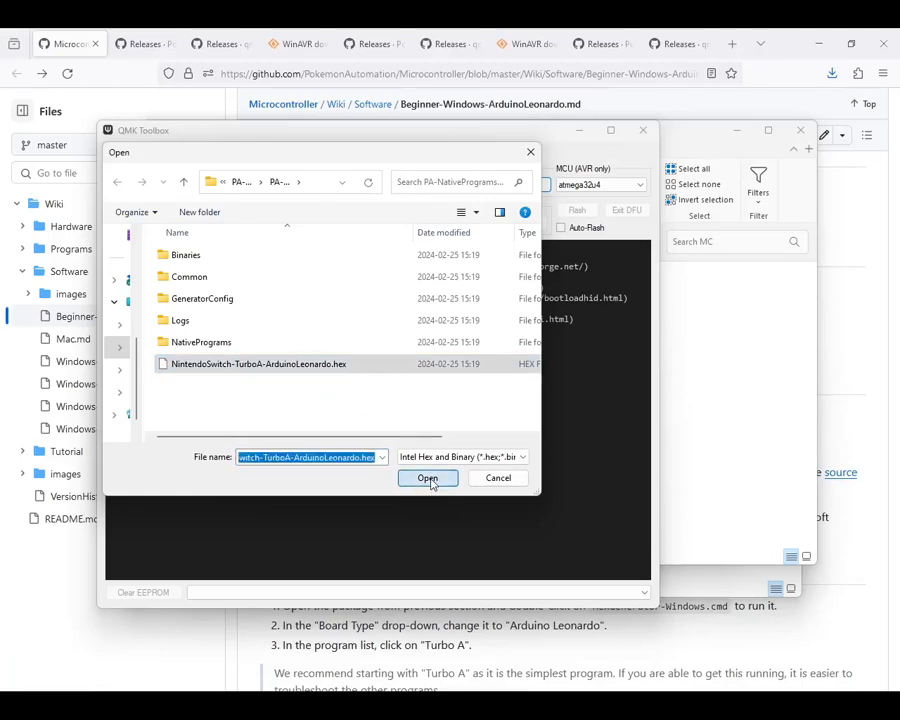
click(428, 479)
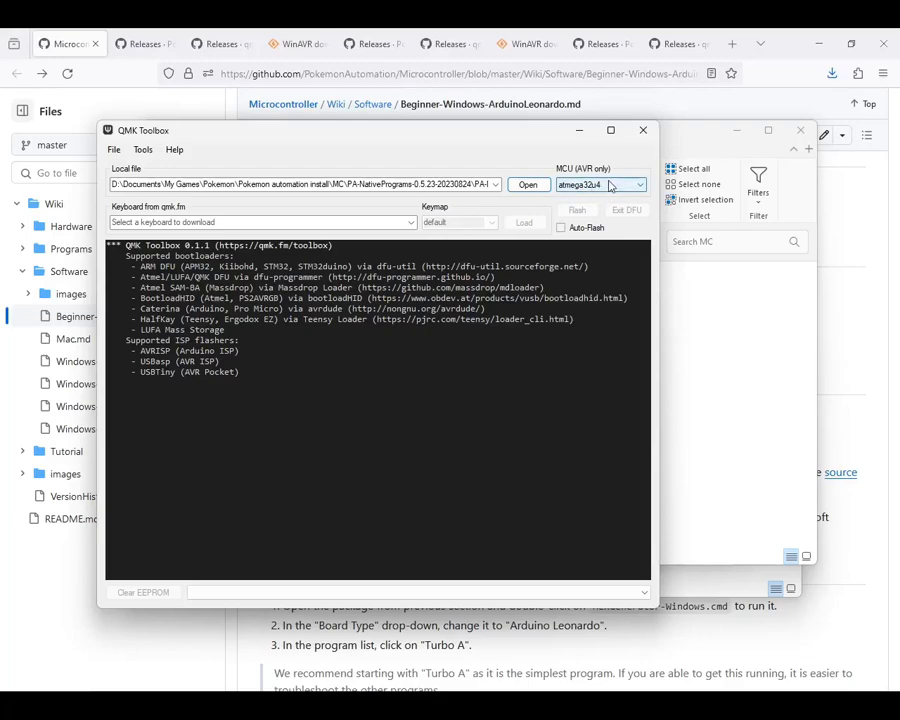
Step: Enable Auto-Flash and check the flashing log against the picture of the Arduino Leonardo's reset button and USB connection
click(561, 228)
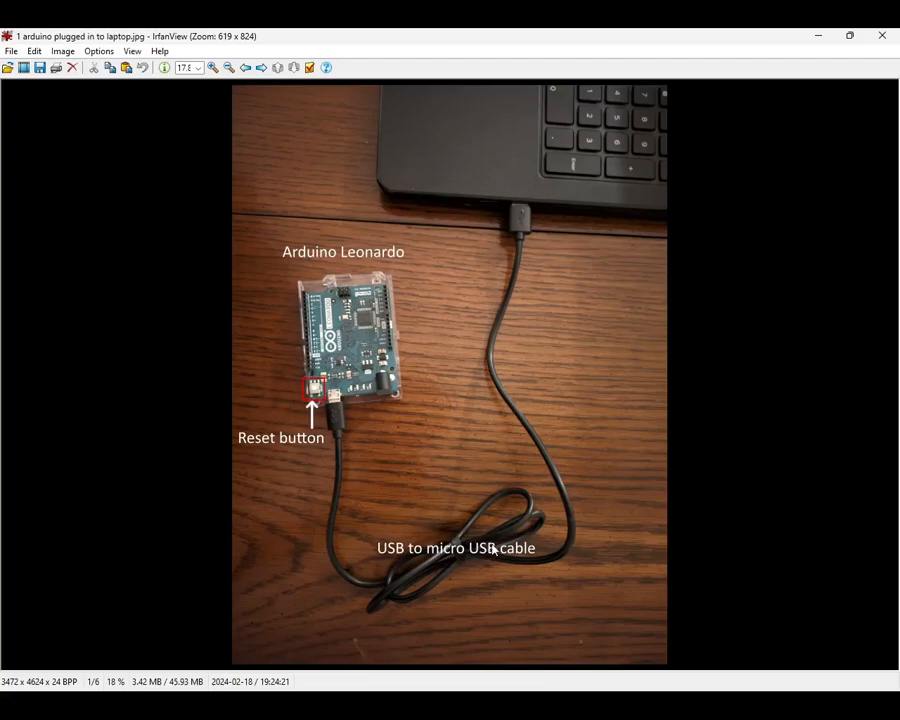
key(alt+Tab)
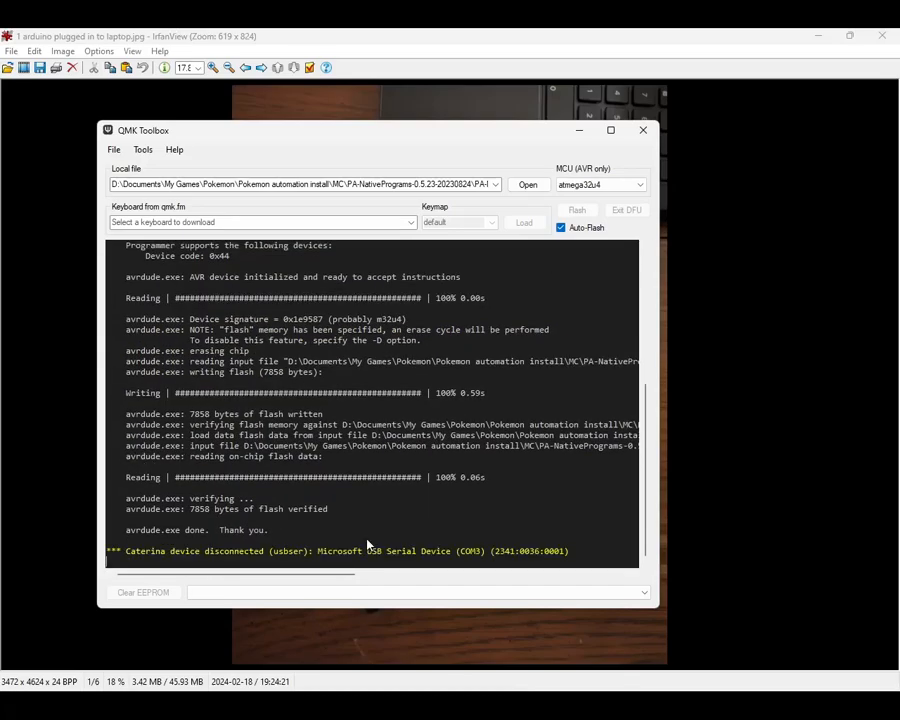
key(alt+Tab)
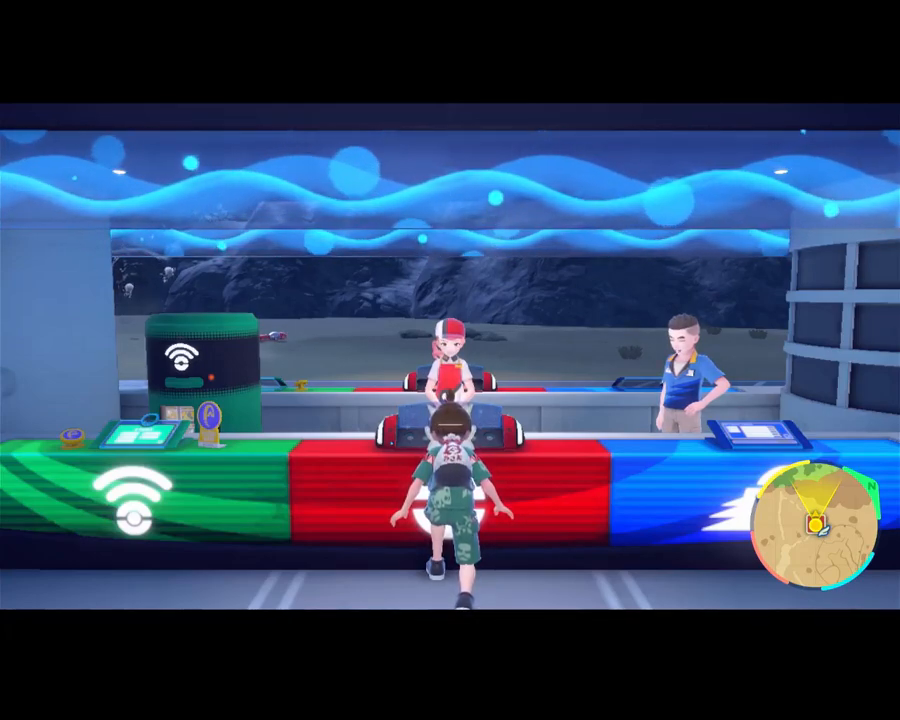
Step: On the Nintendo Switch home screen, open Controllers and go to the Change Grip/Order screen
key(Right)
key(Right)
key(Down)
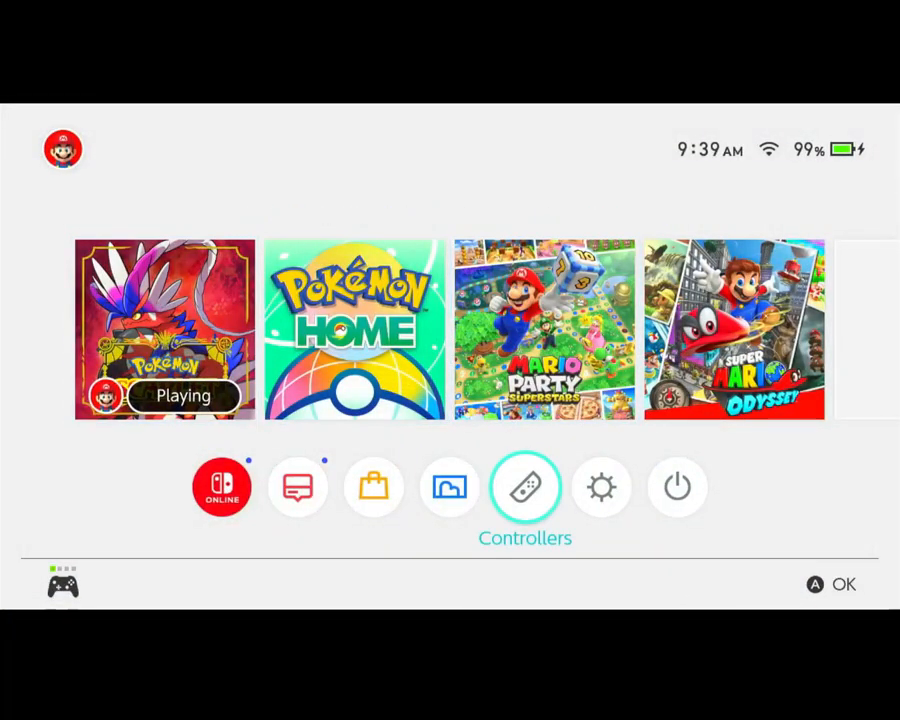
key(Left)
key(Right)
key(Return)
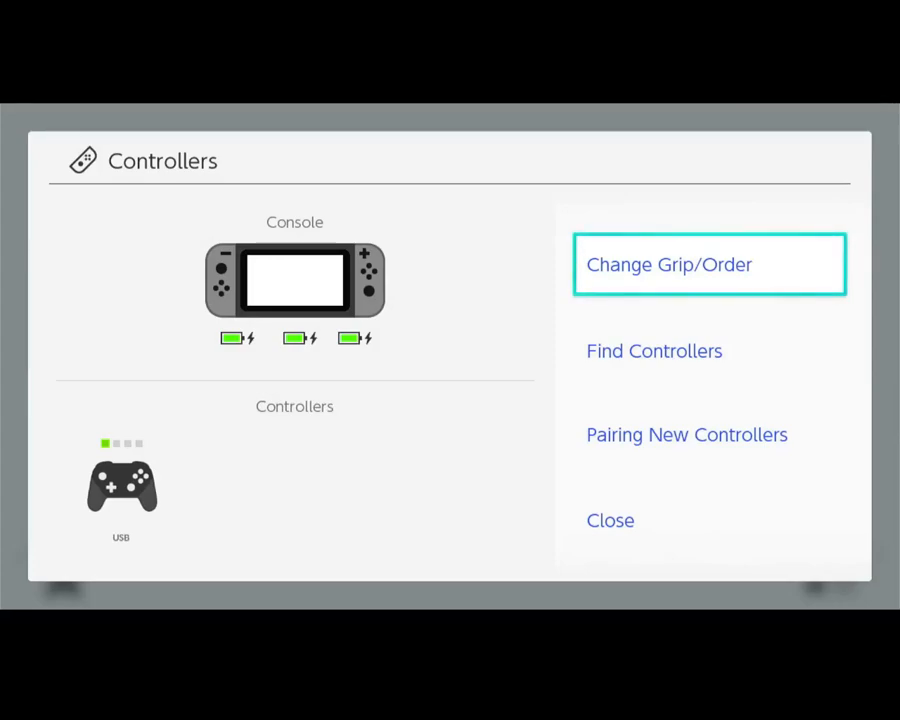
key(Return)
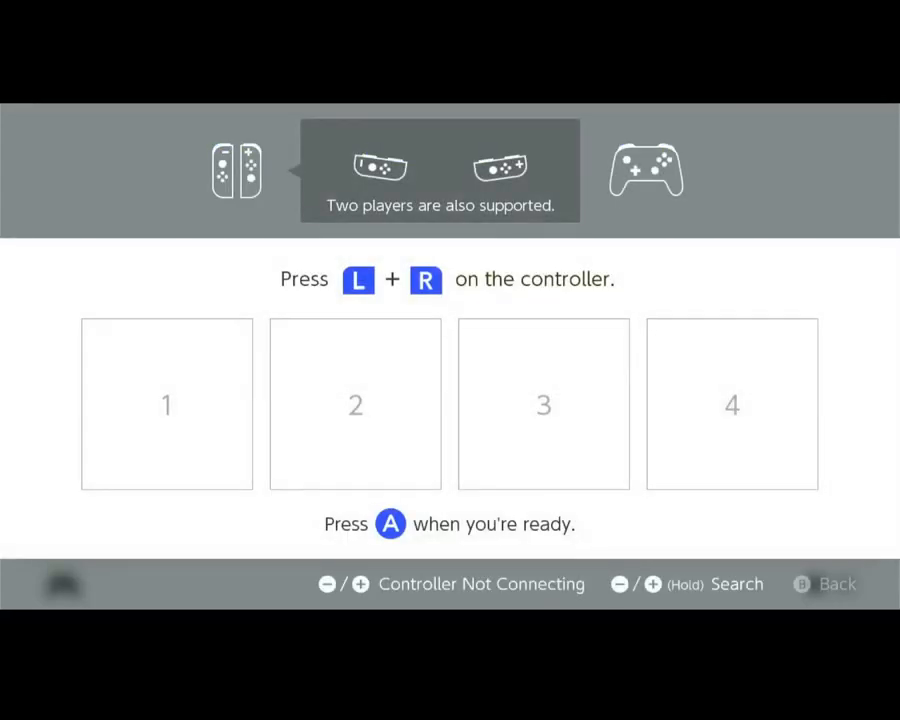
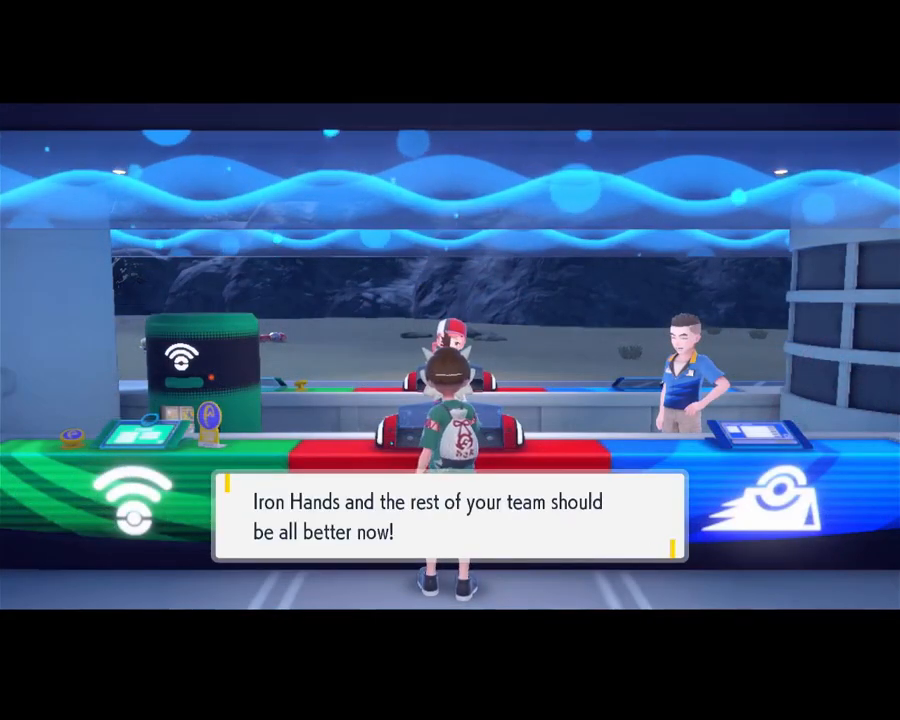
key(a)
key(a)
key(a)
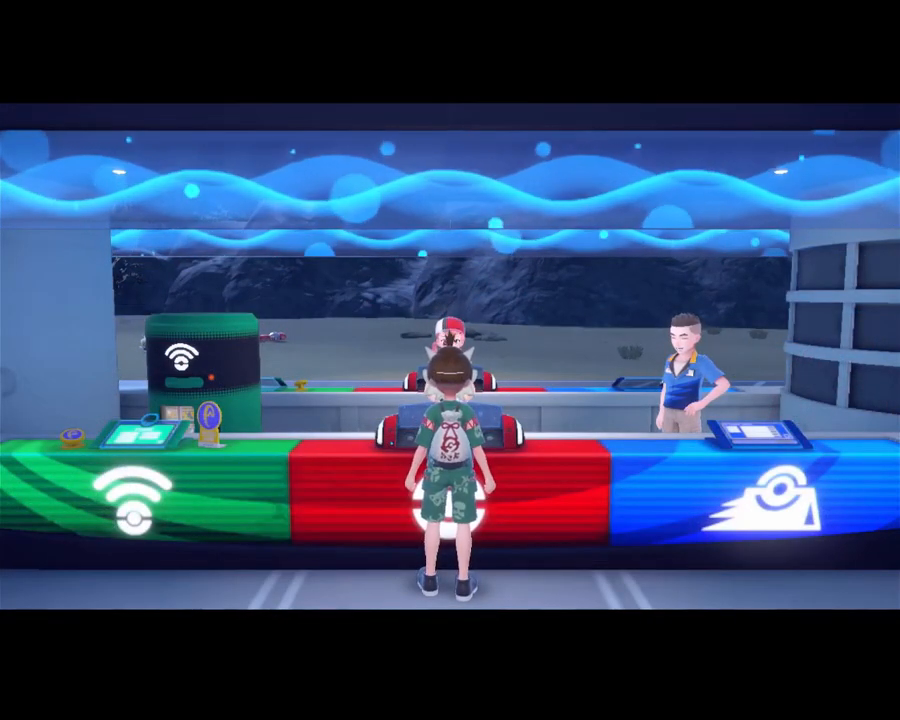
key(a)
key(a)
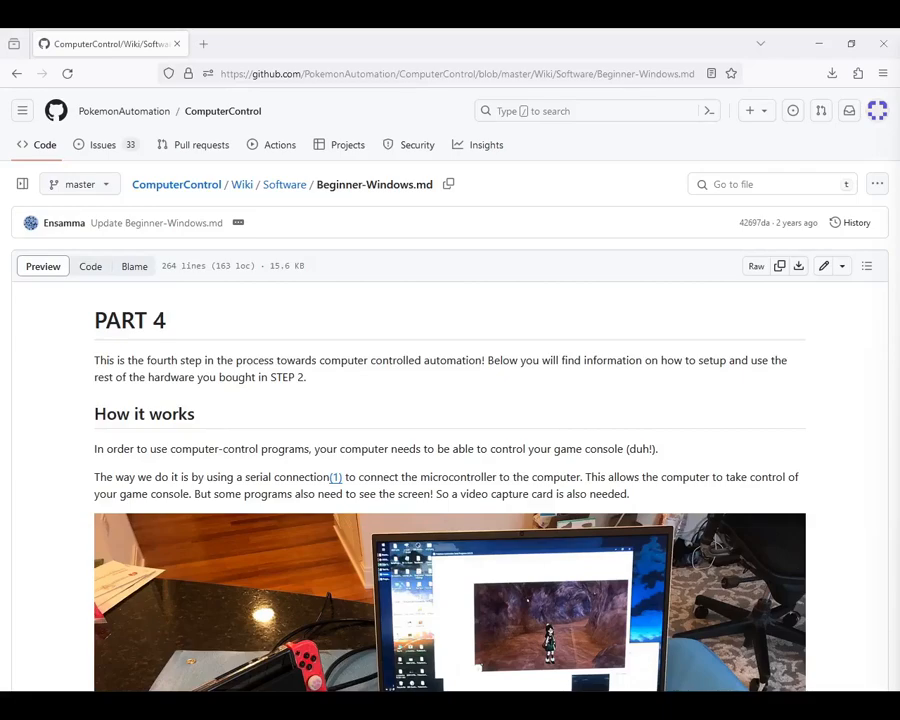
Step: Download PA-SerialPrograms-0.46.4-20240117.zip through the wiki's Step 2 download link and save it in the CC folder
scroll(826, 422, down, 7)
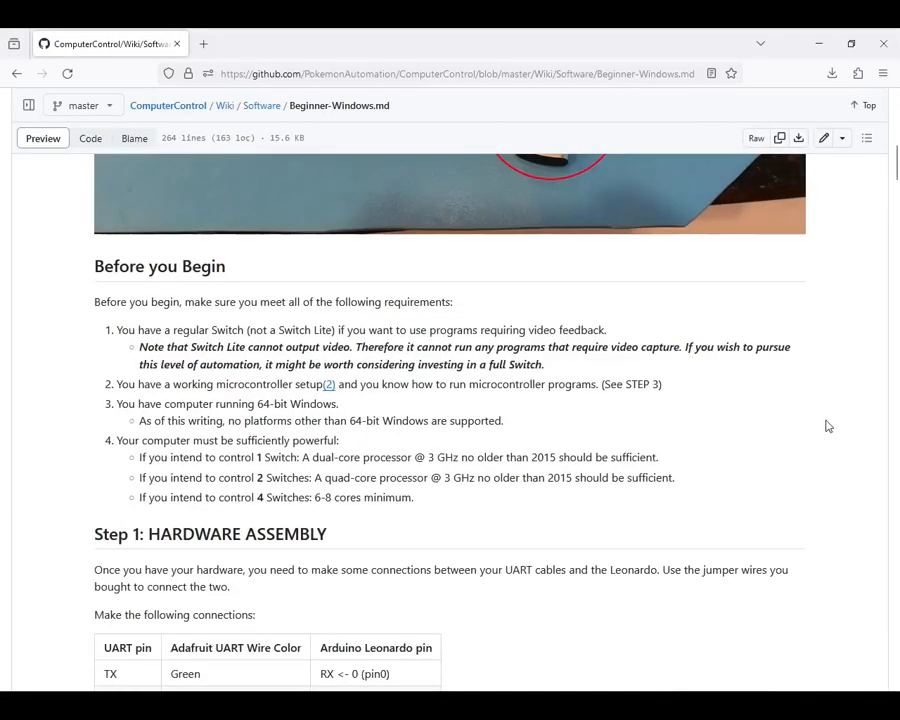
scroll(826, 426, down, 12)
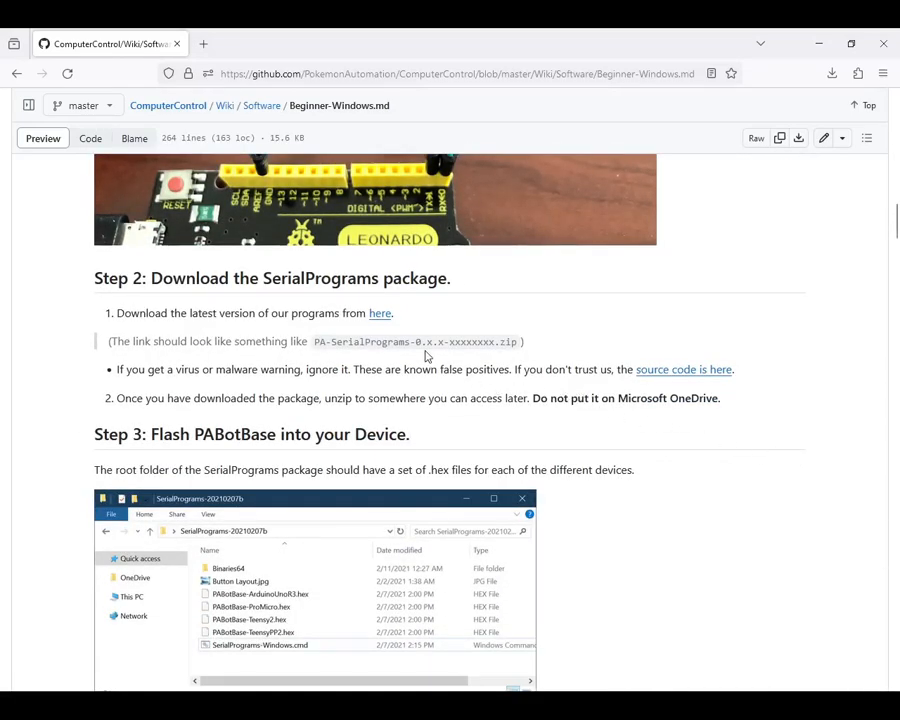
middle_click(377, 316)
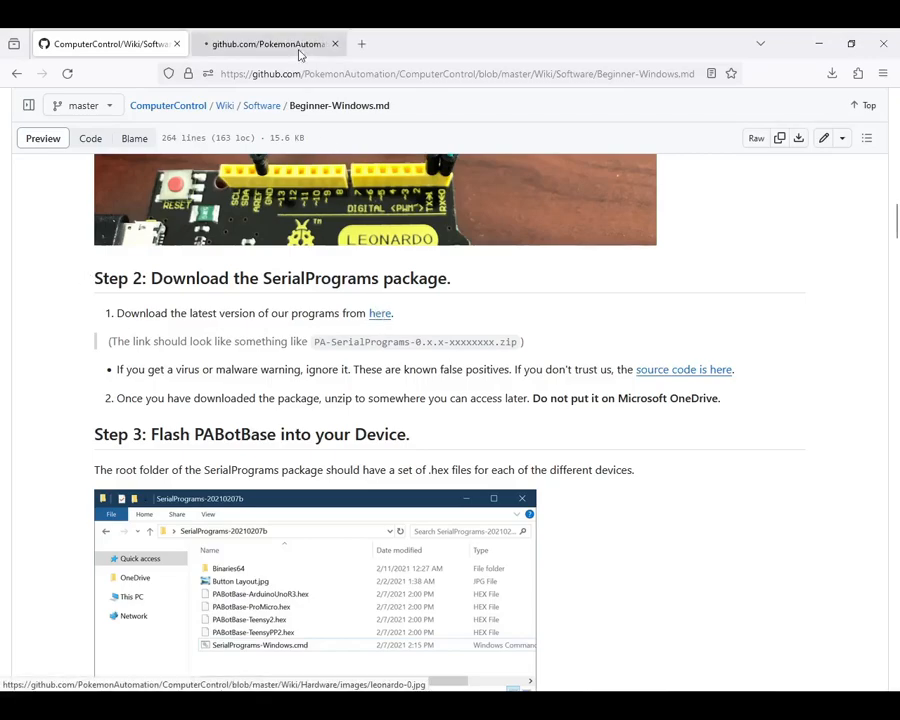
click(276, 42)
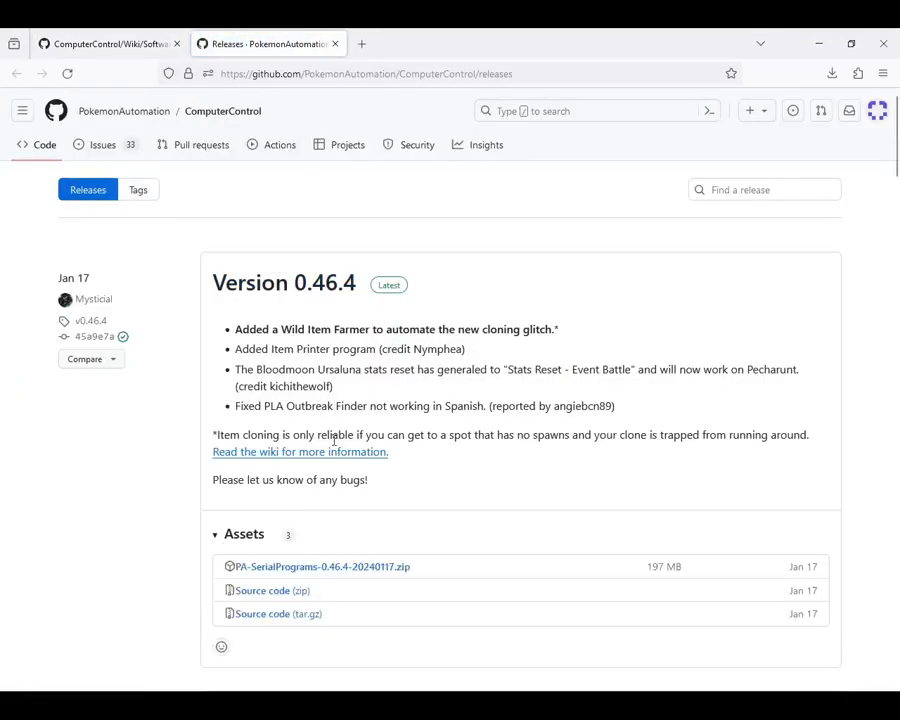
click(371, 574)
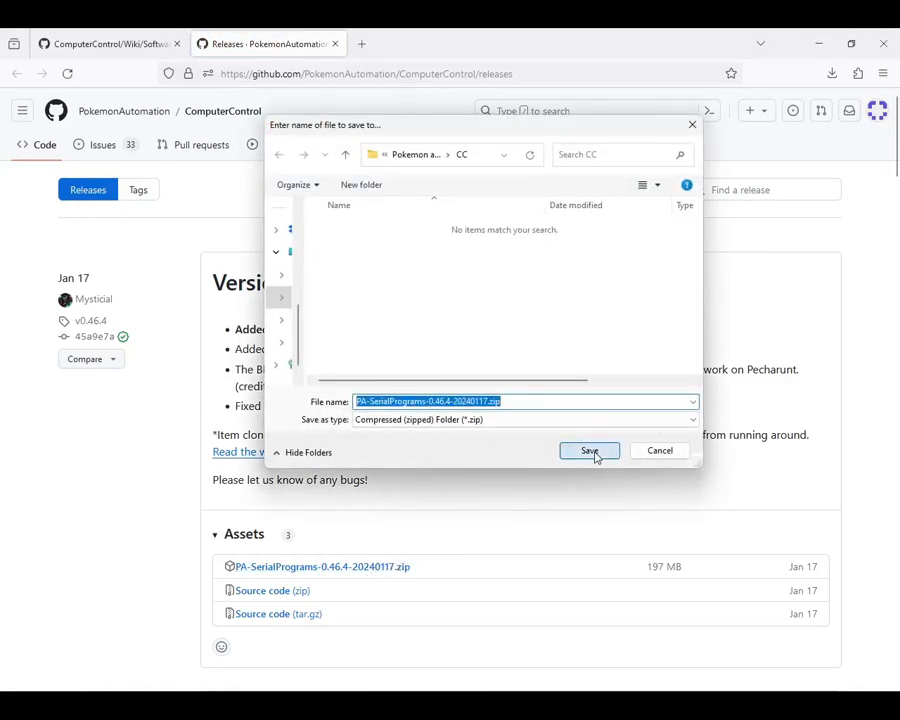
click(592, 453)
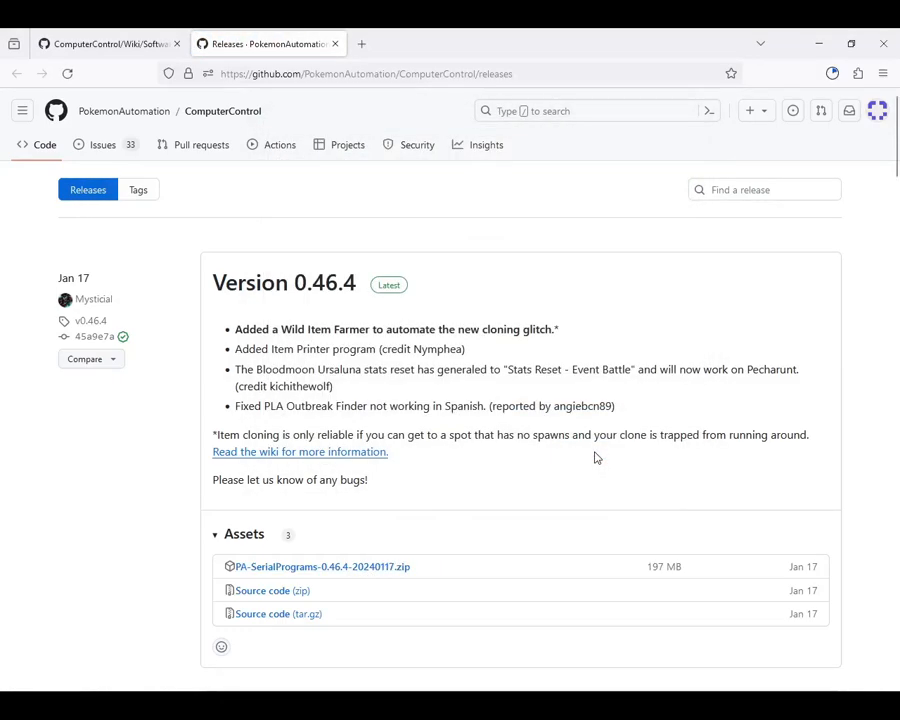
Step: Show the downloaded package in its folder, look through the neighbouring MC folder, and return to CC
click(831, 74)
click(823, 107)
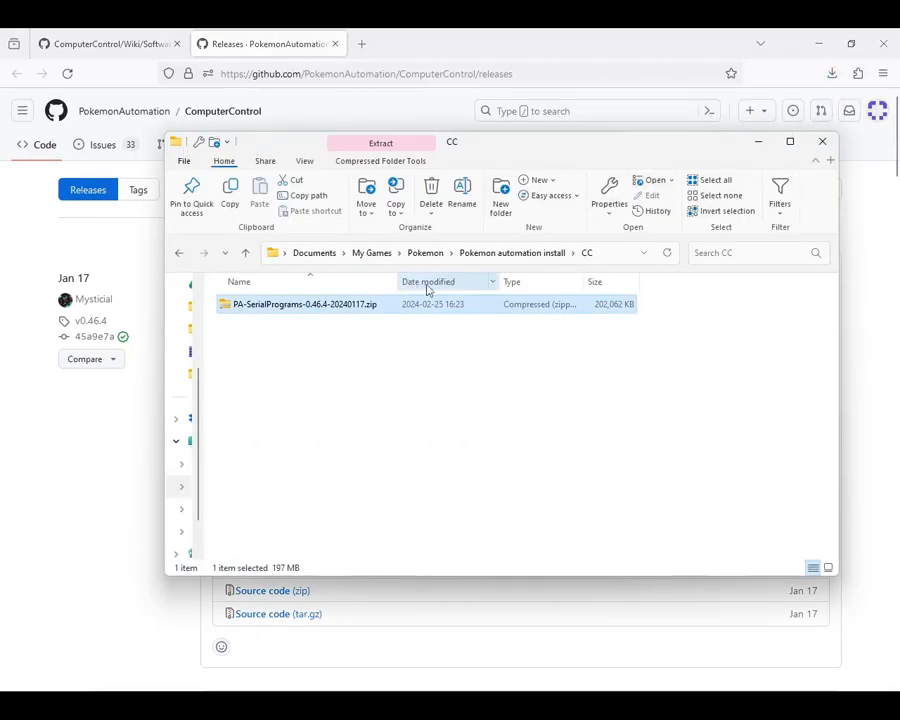
click(528, 254)
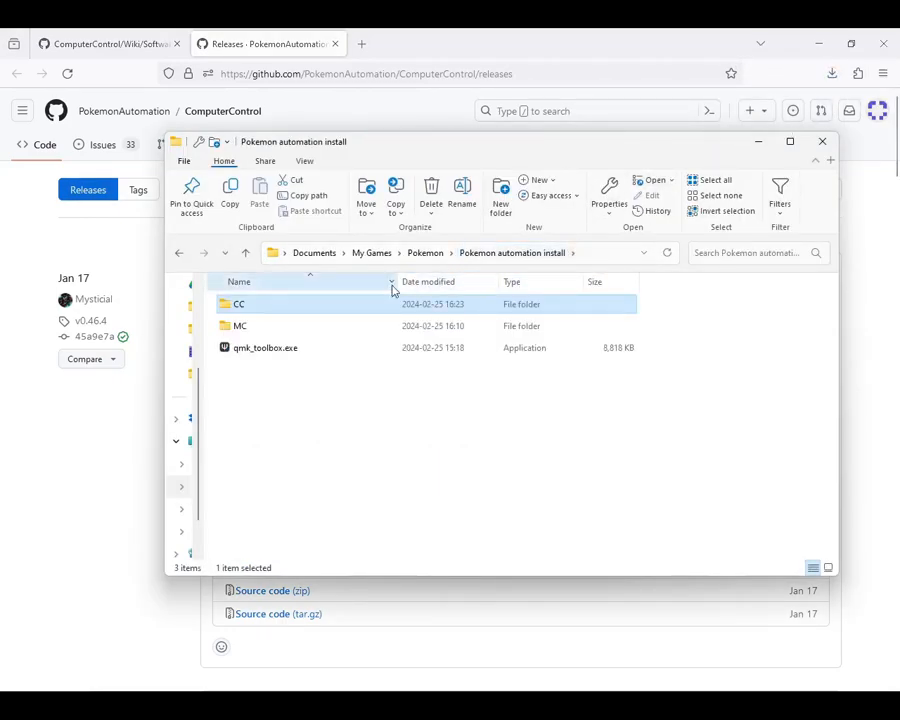
double_click(257, 328)
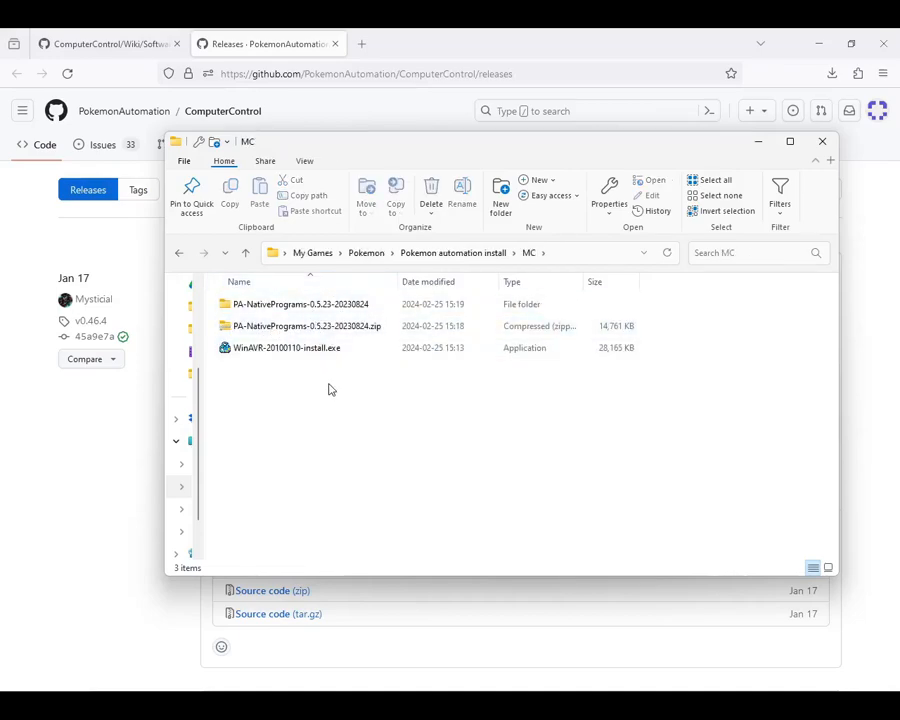
key(BackSpace)
double_click(244, 306)
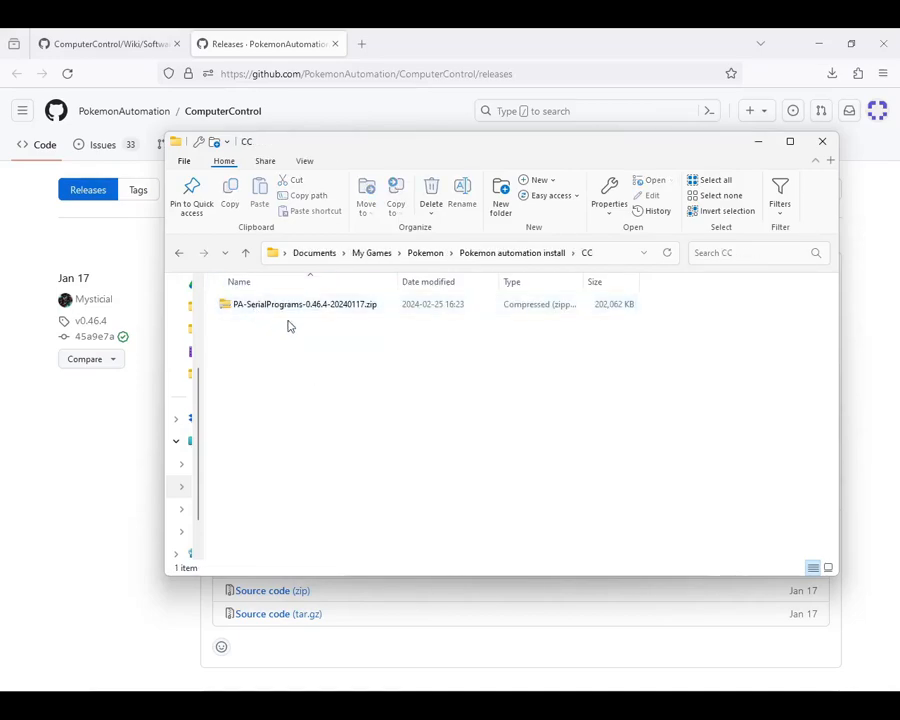
Step: Extract PA-SerialPrograms-0.46.4-20240117.zip into its own folder inside CC
right_click(334, 313)
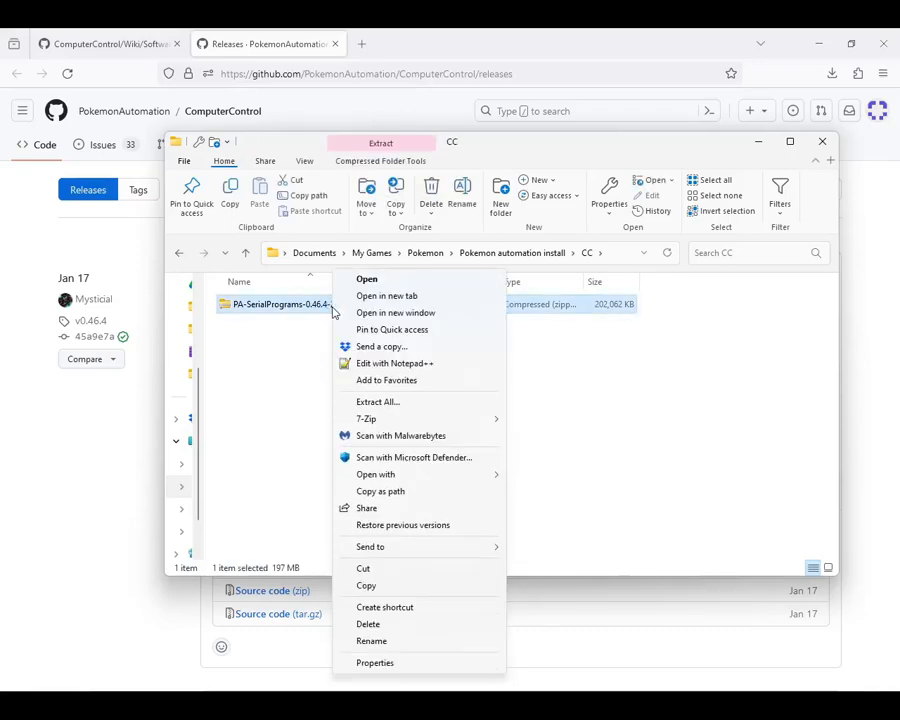
click(412, 404)
click(575, 500)
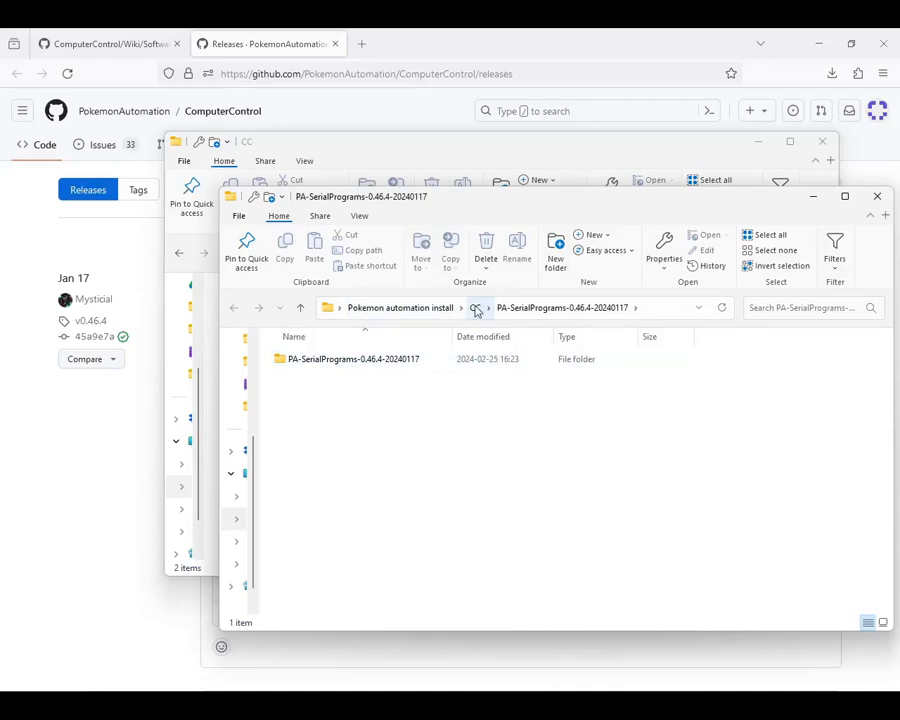
click(436, 311)
double_click(335, 406)
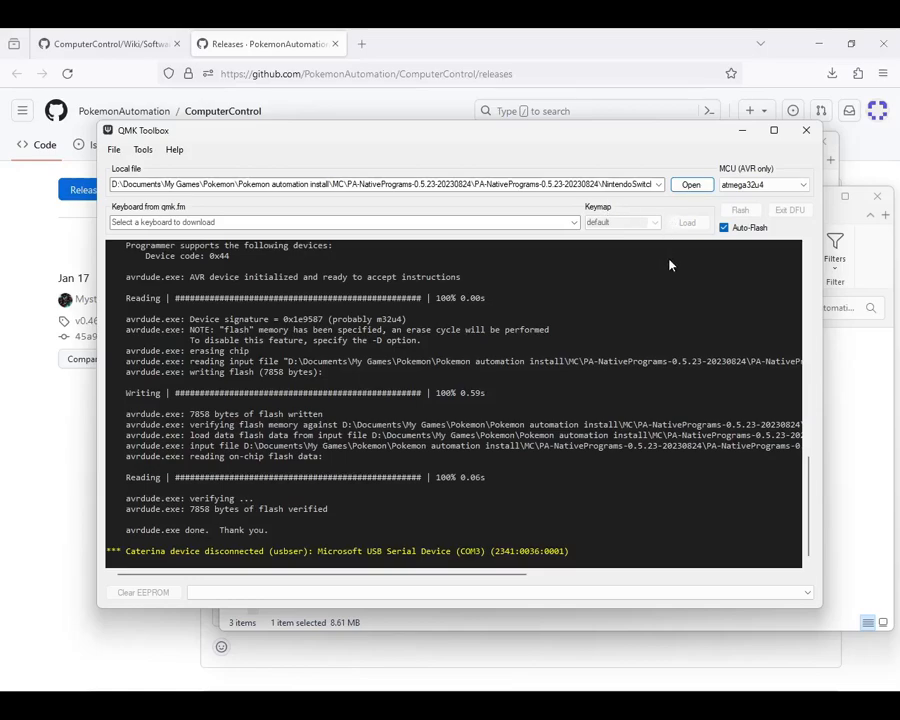
click(691, 186)
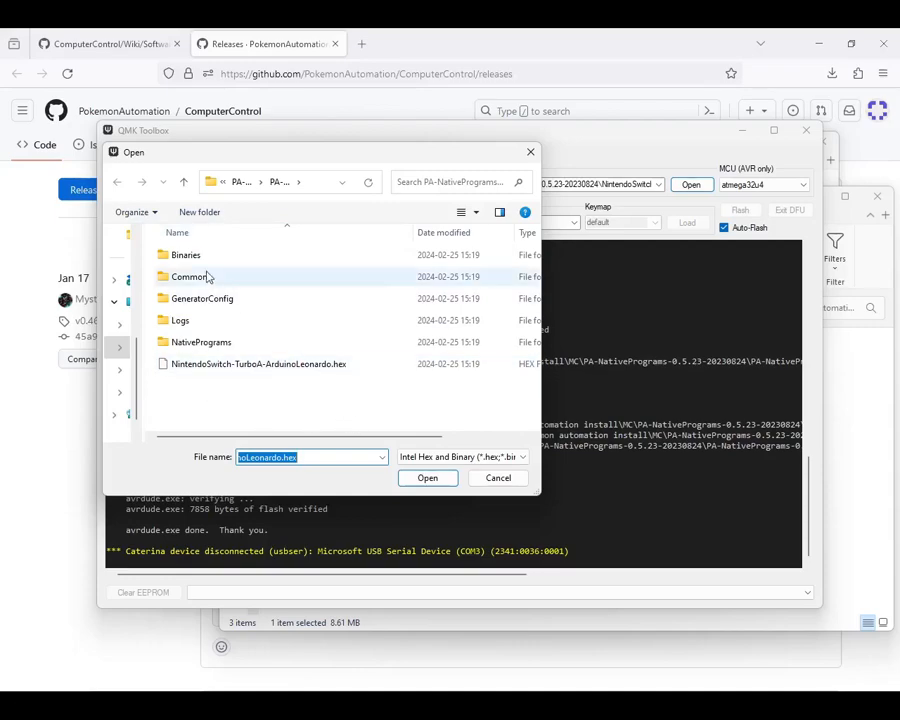
click(184, 182)
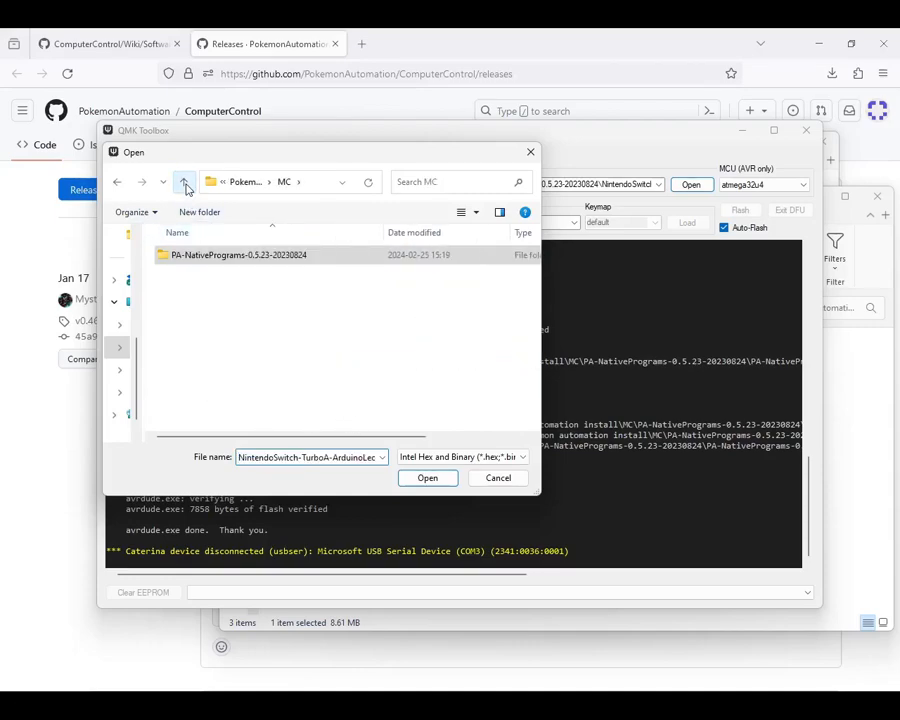
click(184, 182)
double_click(190, 256)
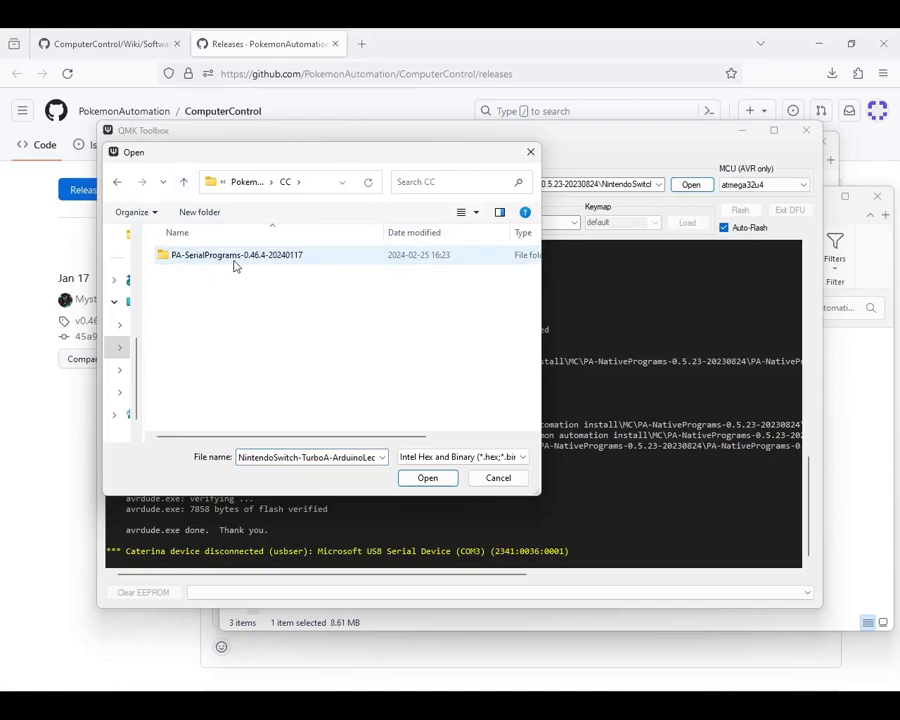
double_click(234, 260)
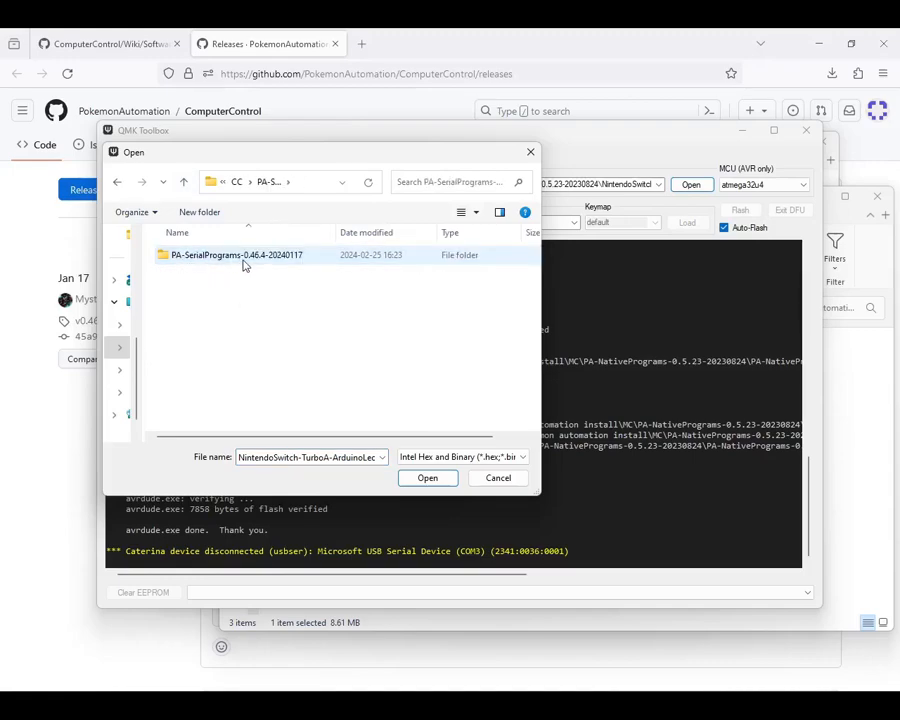
double_click(241, 261)
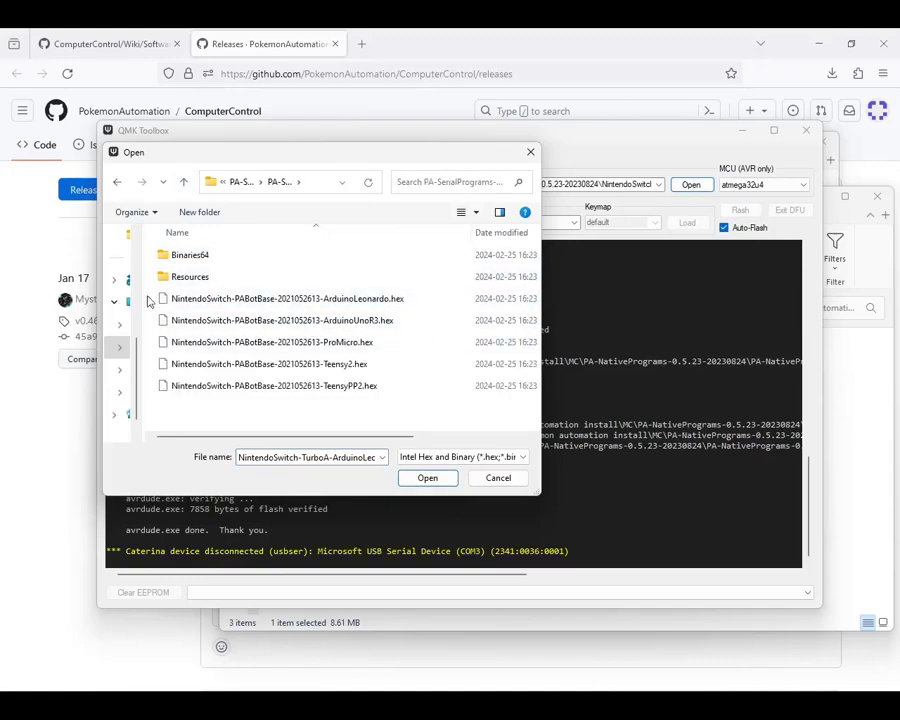
click(272, 304)
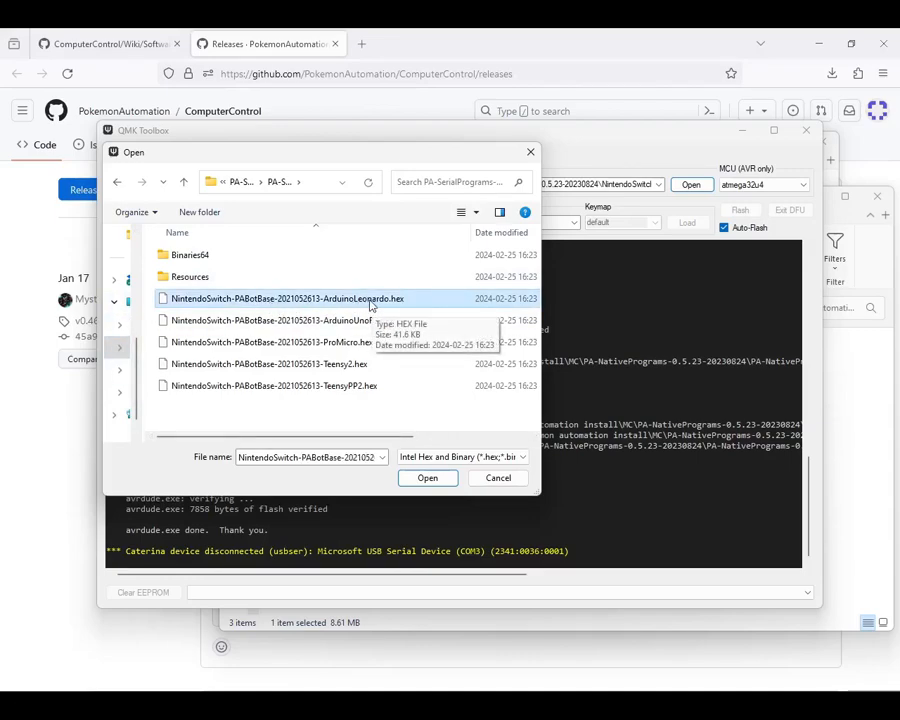
click(432, 477)
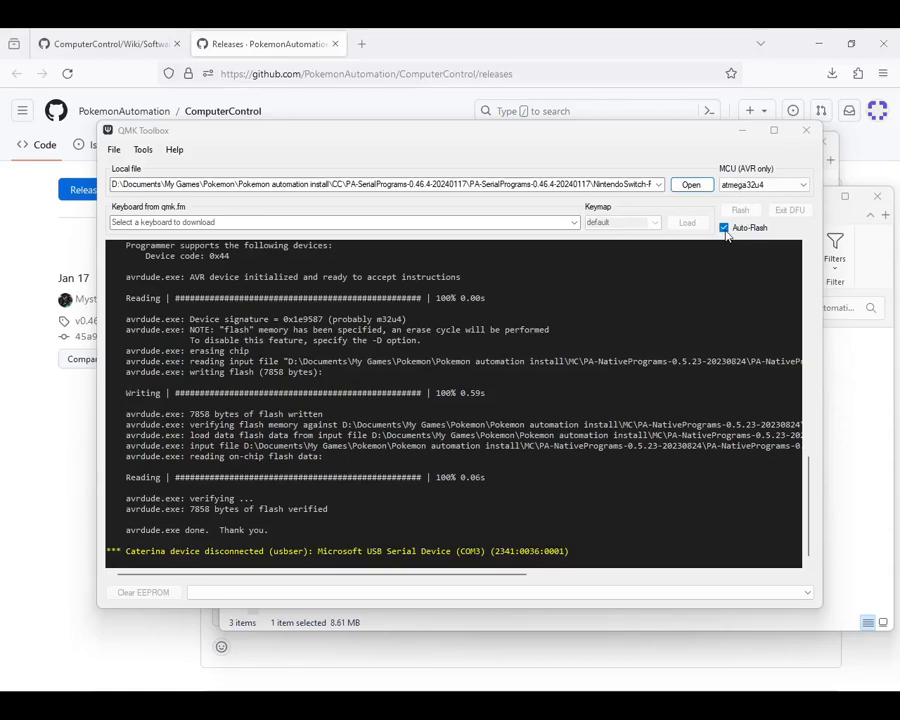
Step: Check the picture of the Arduino Leonardo plugged into the laptop for the reset button's location
mouse_move(566, 706)
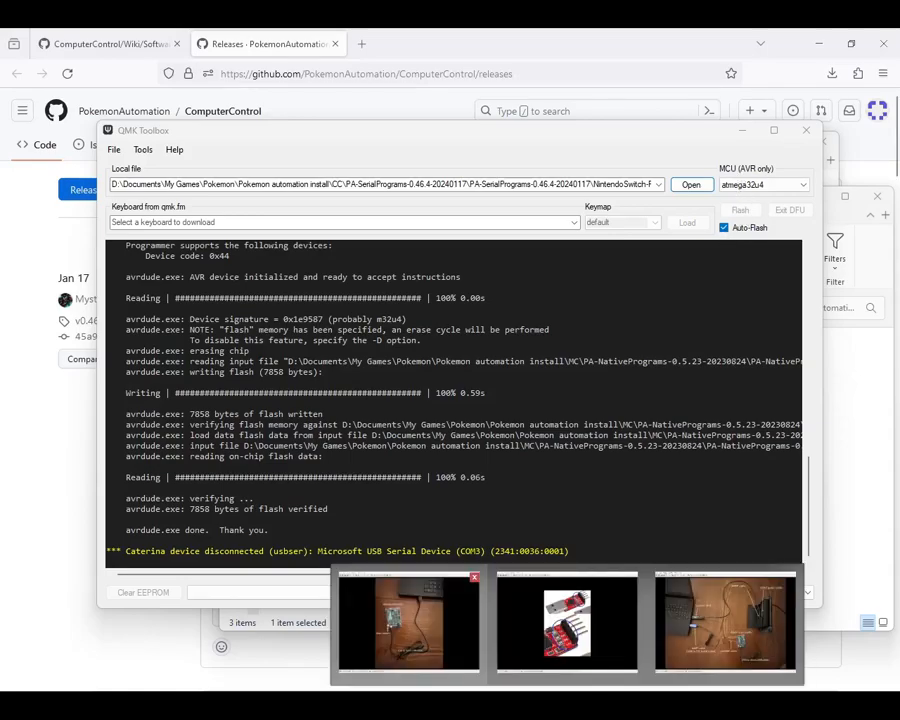
click(408, 620)
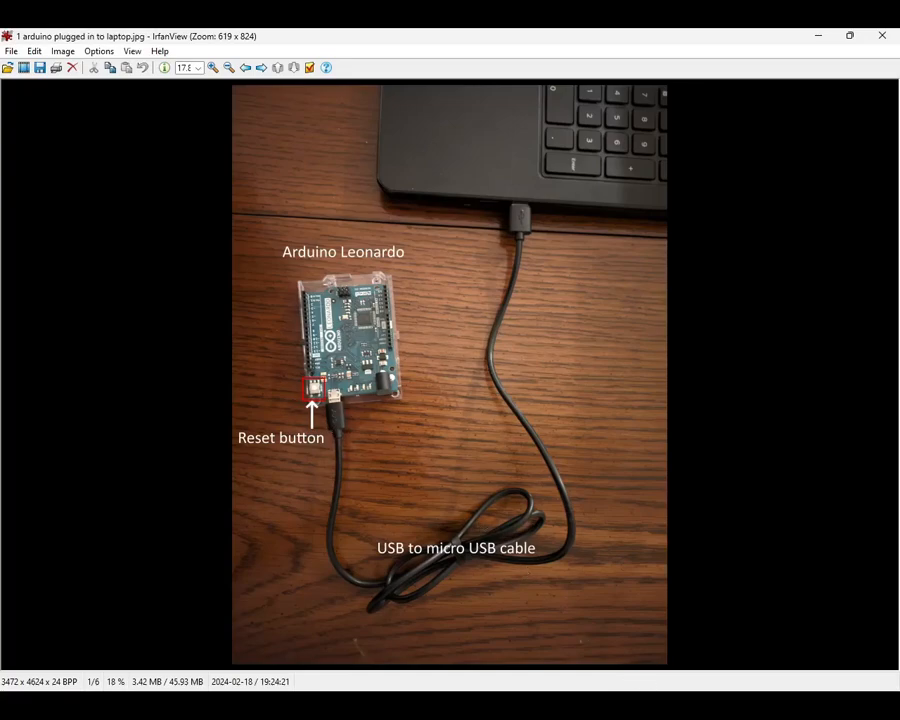
click(649, 706)
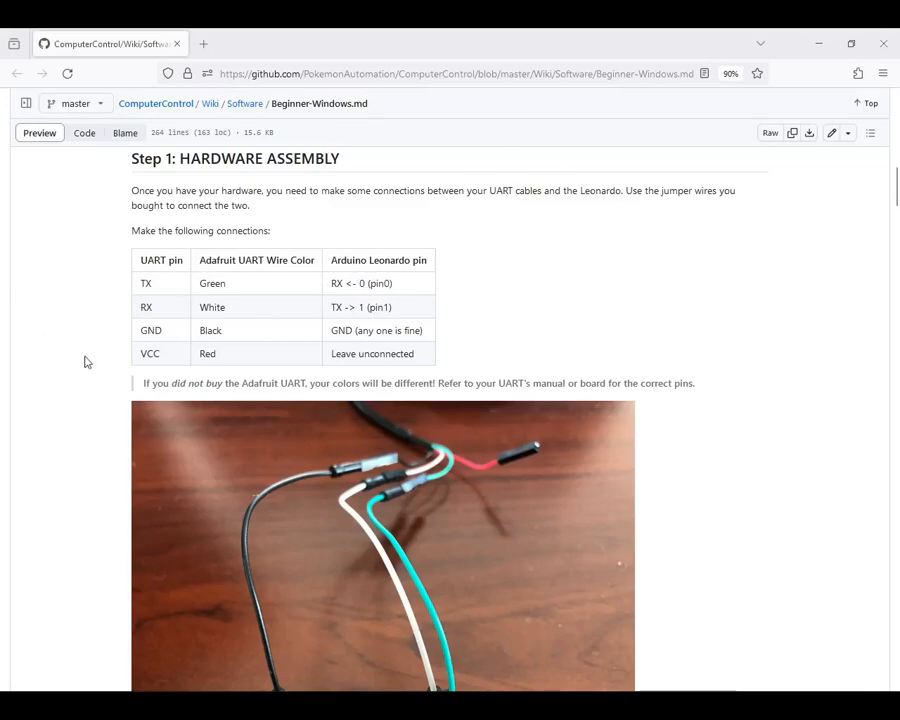
Step: Compare the wiki's UART-to-Leonardo wiring table and photo with the pin labels in the CP2102 module picture
scroll(731, 563, down, 2)
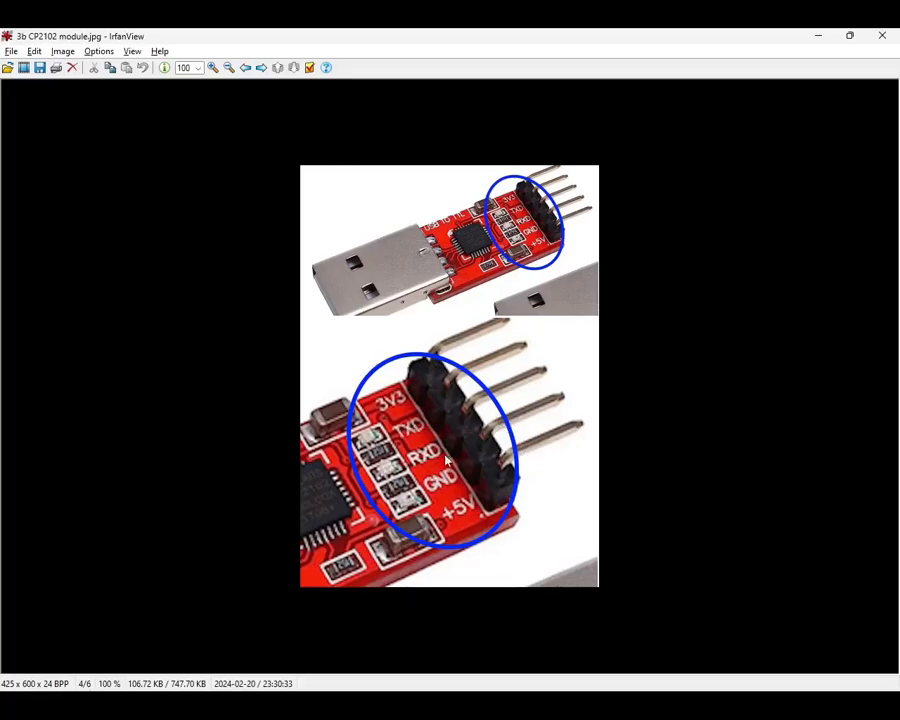
click(540, 702)
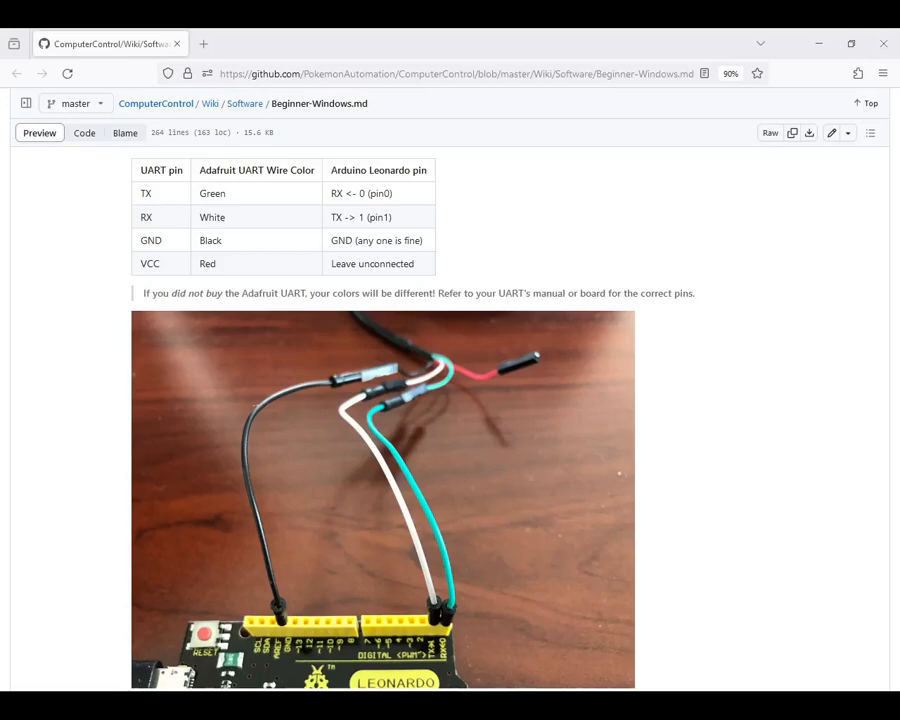
key(alt+Tab)
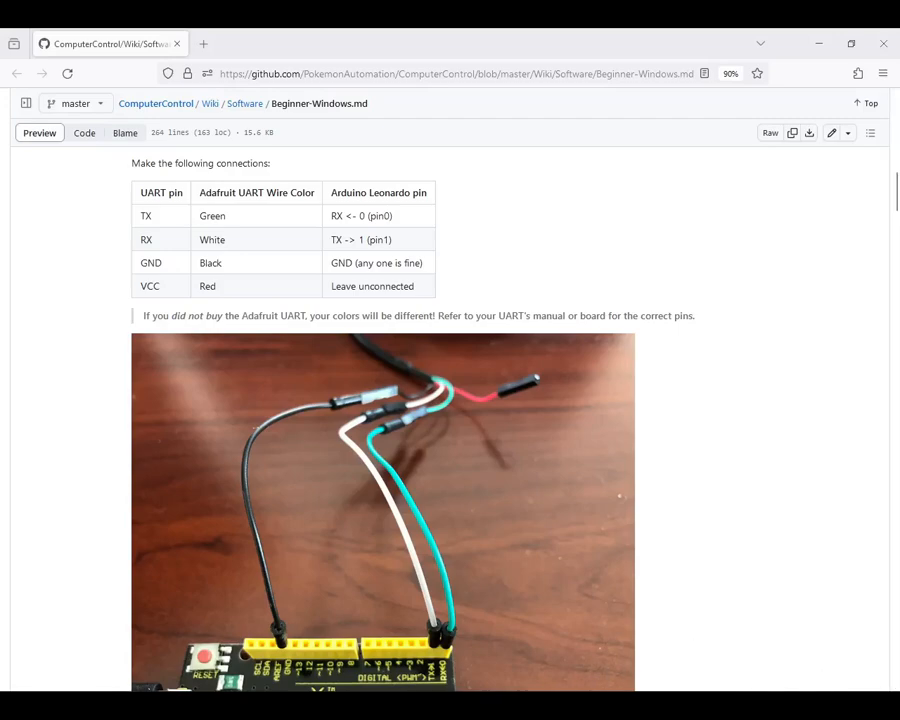
Step: Run SerialPrograms-Windows.cmd from the inner PA-SerialPrograms-0.46.4-20240117 folder
mouse_move(298, 704)
click(302, 605)
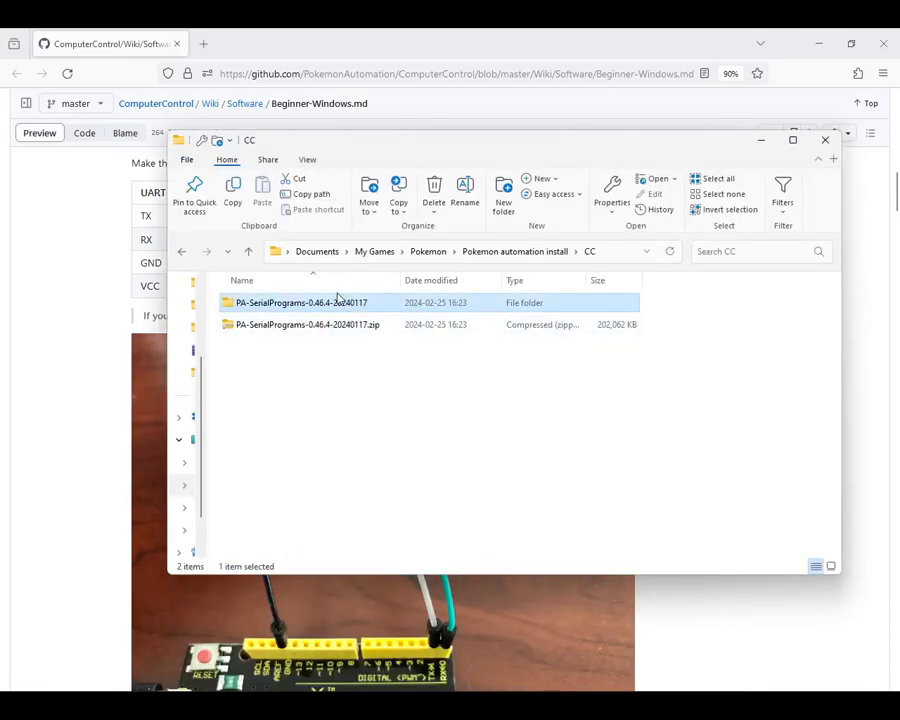
double_click(314, 303)
click(317, 306)
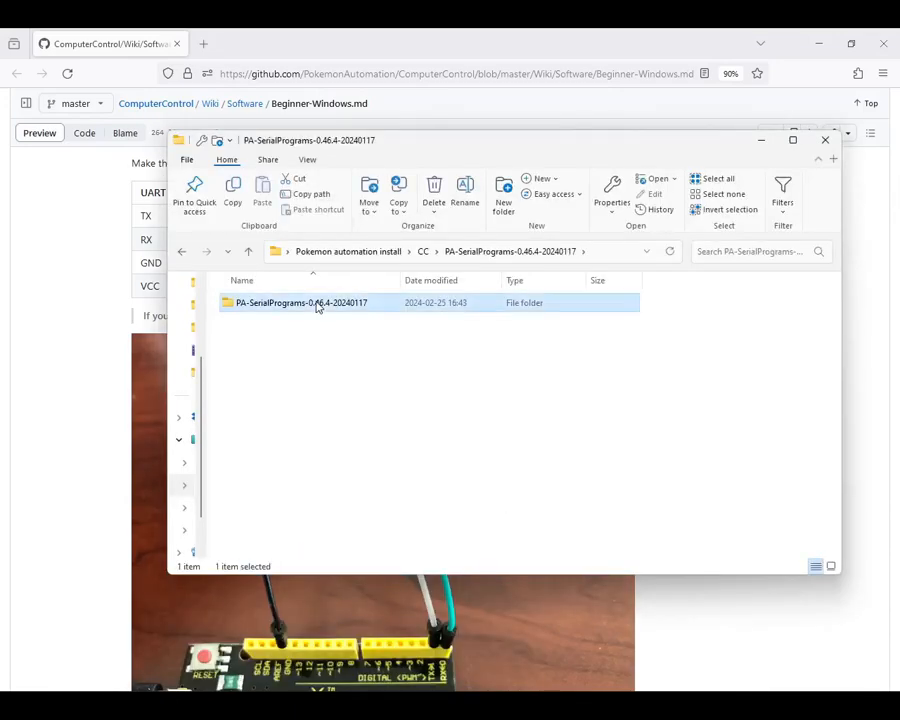
double_click(317, 305)
click(323, 545)
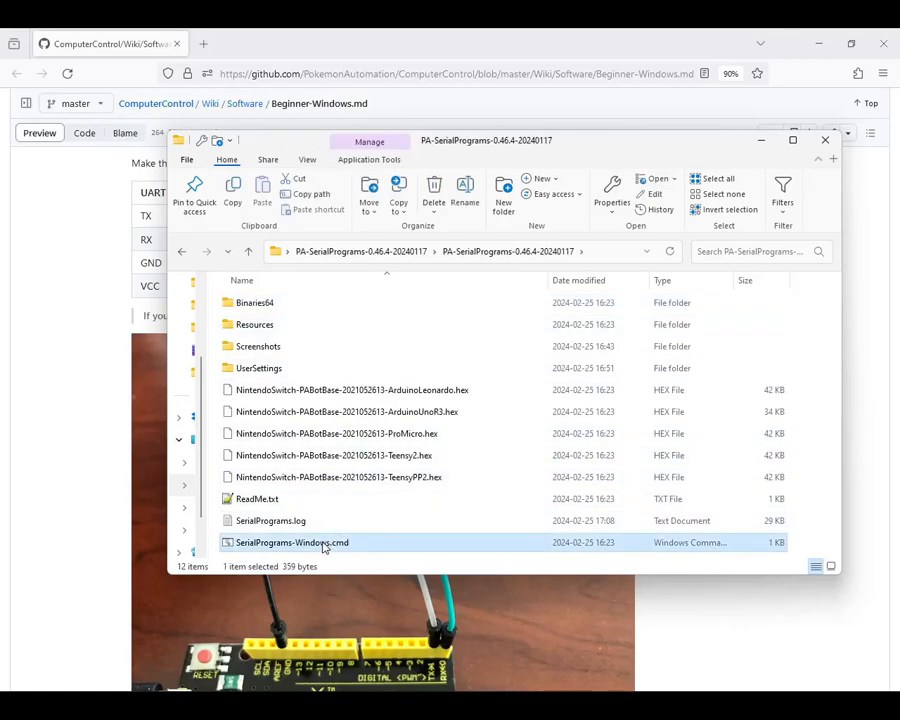
double_click(323, 545)
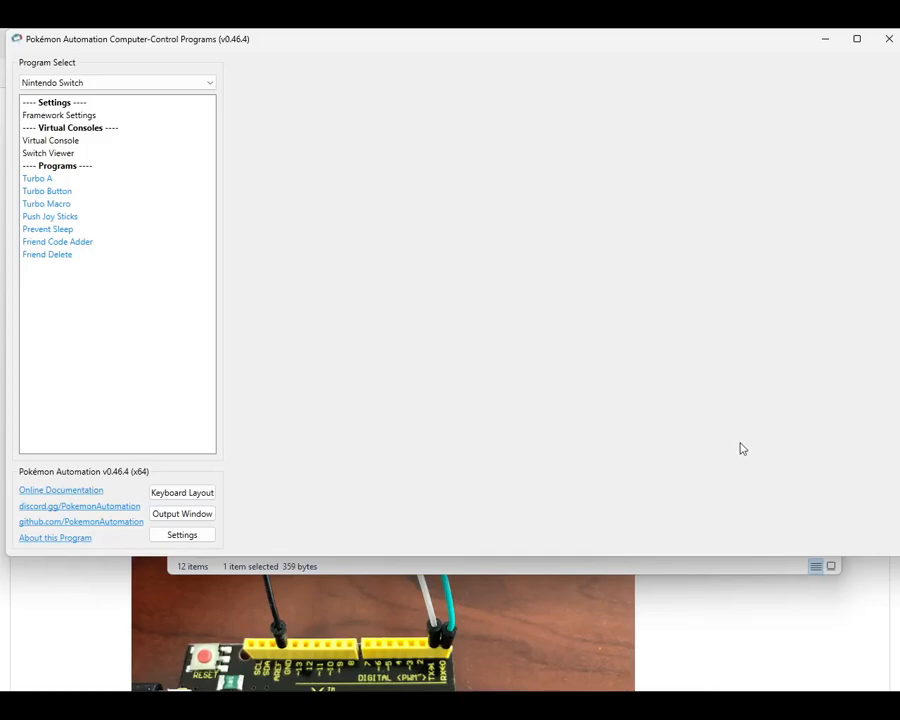
Step: Open the Virtual Console program and set its serial port to COM5 - Silicon Labs CP210x USB to UART Bridge
click(50, 141)
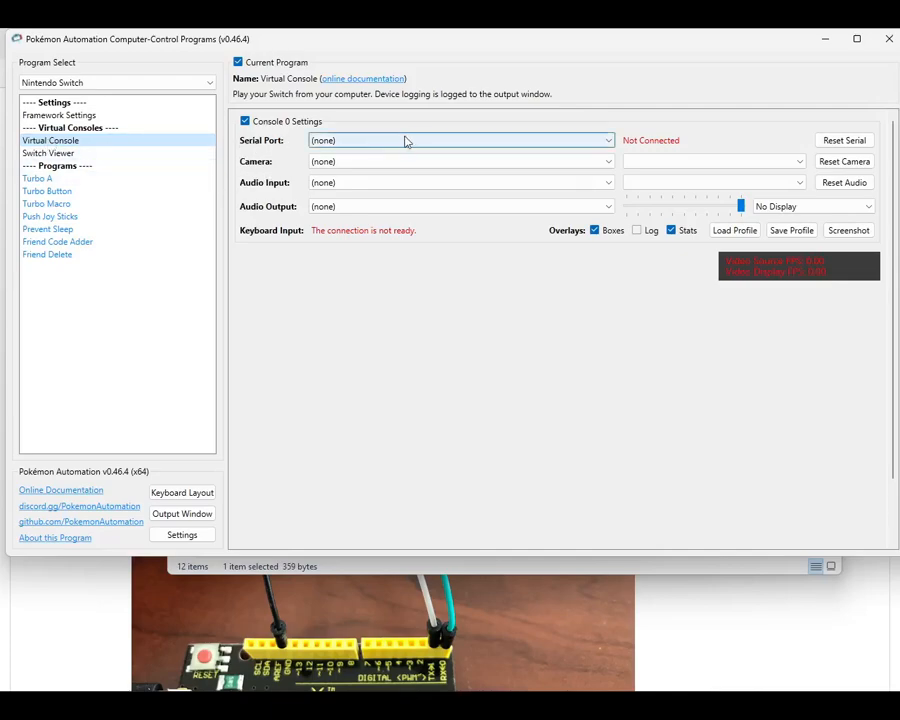
click(480, 142)
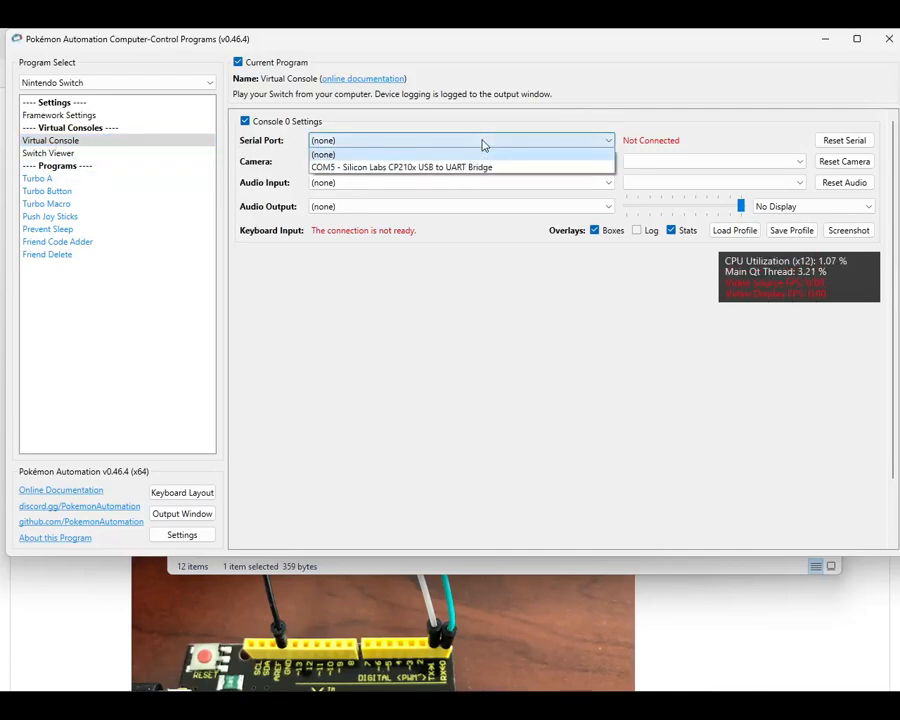
click(440, 168)
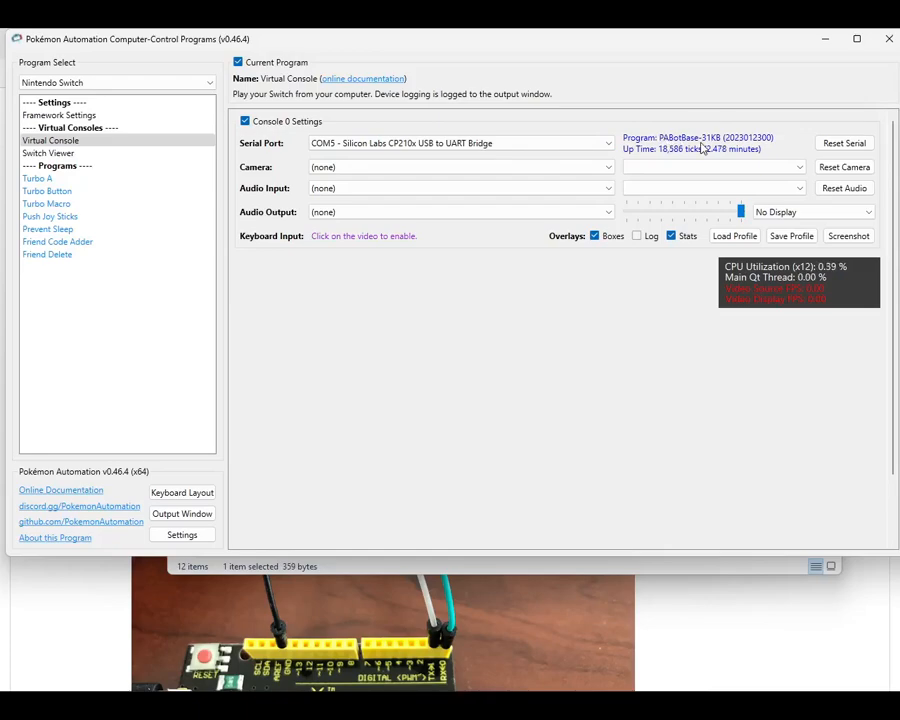
Step: Check the serial port list, and download CP210x_Windows_Drivers.zip from the Beginner-Windows wiki's Step 4 troubleshooting link into the CC folder
click(603, 147)
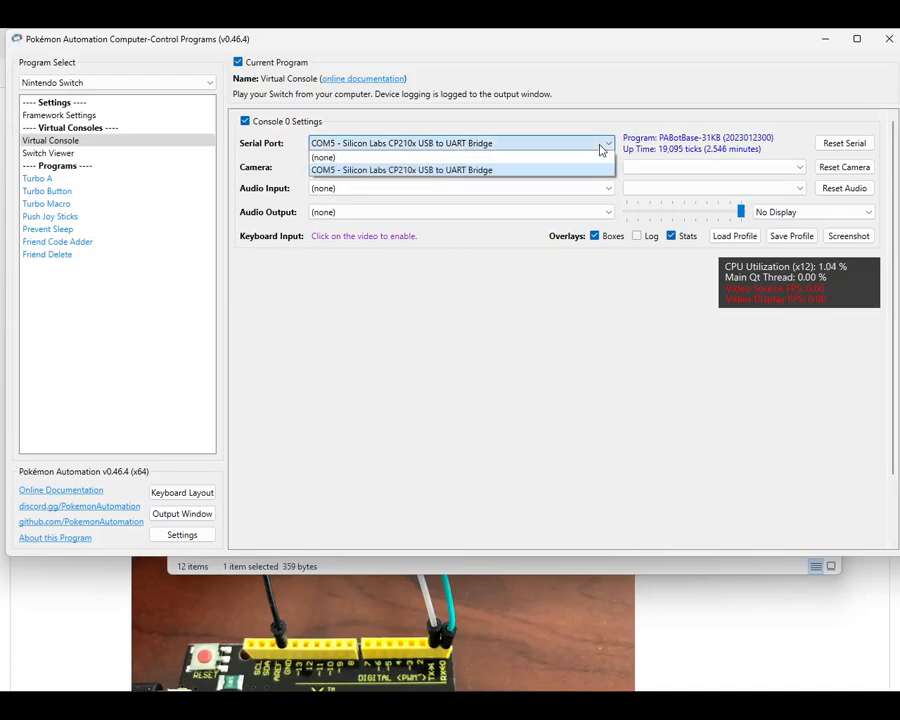
click(601, 146)
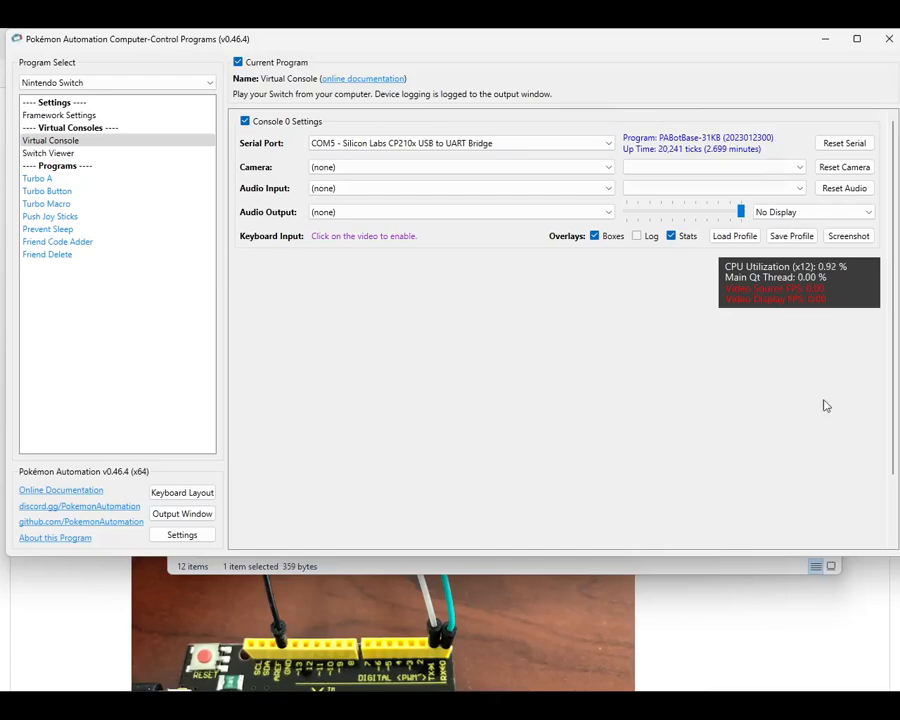
click(771, 631)
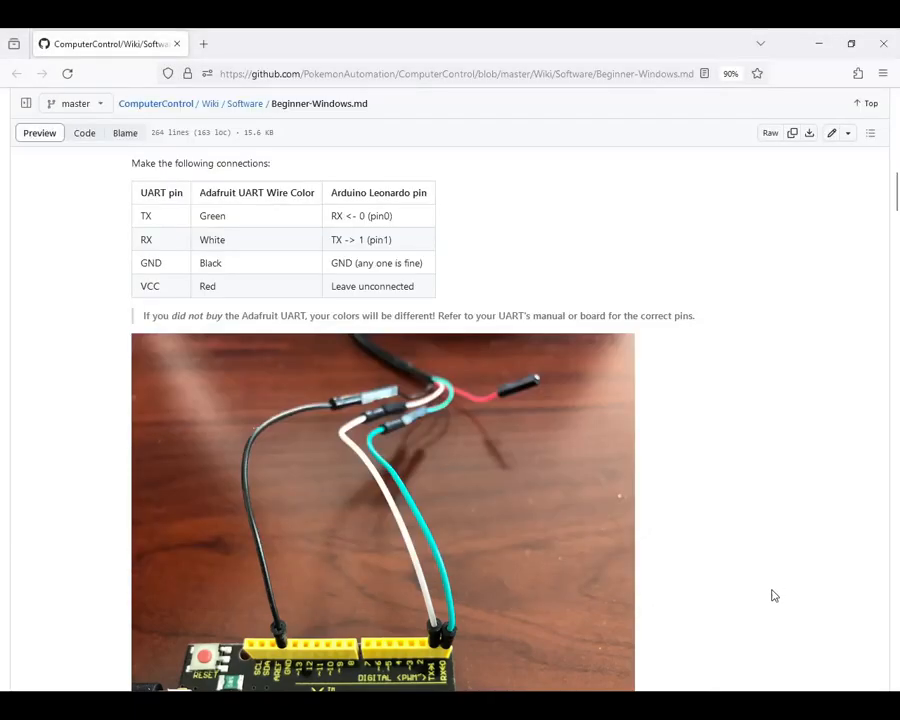
scroll(726, 465, down, 3)
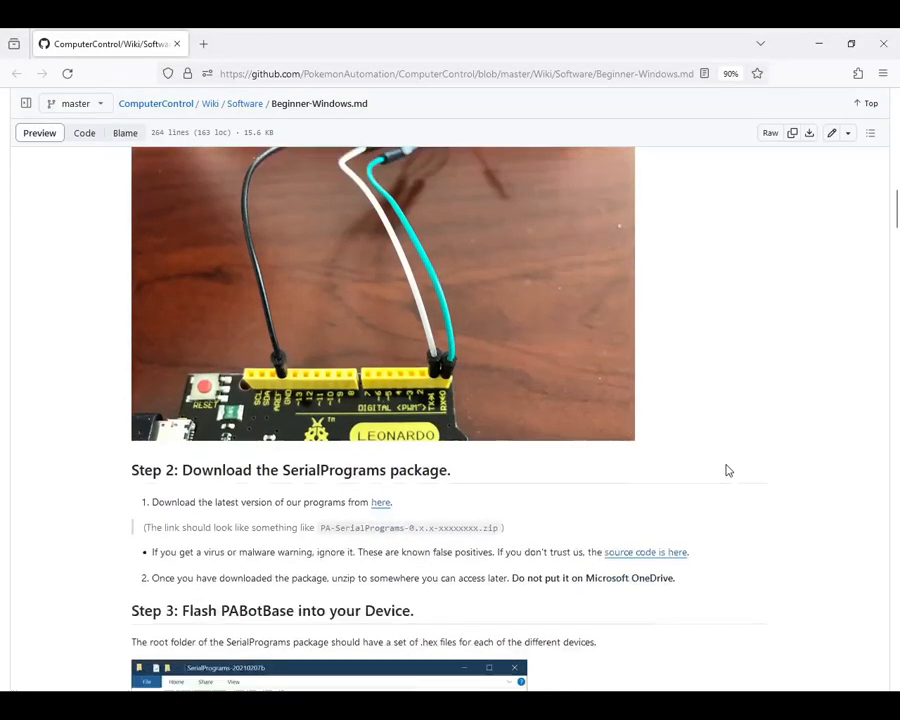
scroll(720, 474, down, 2)
scroll(633, 508, down, 3)
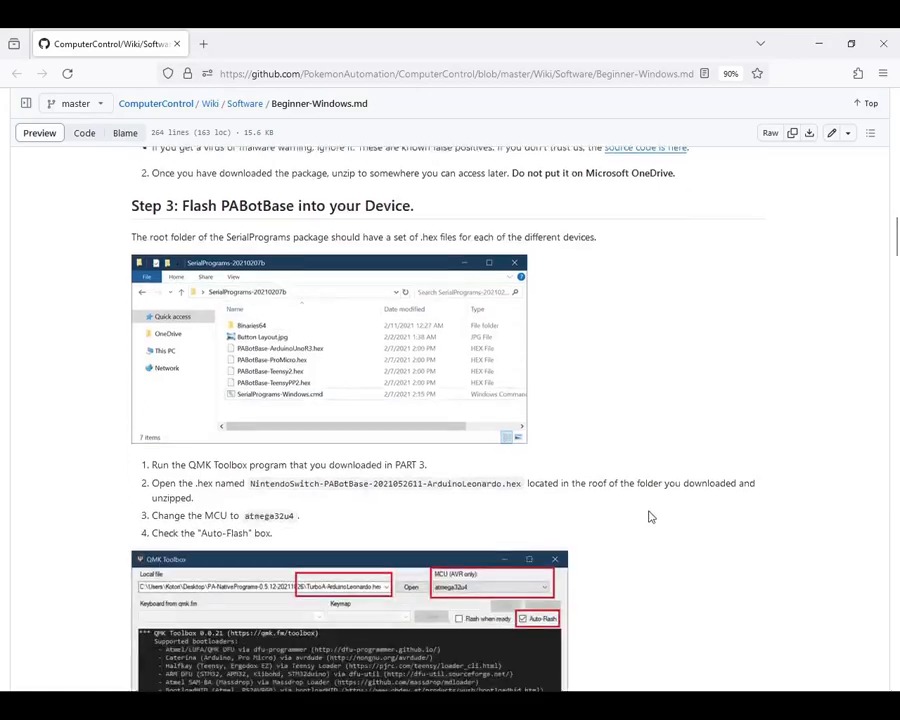
scroll(660, 517, down, 15)
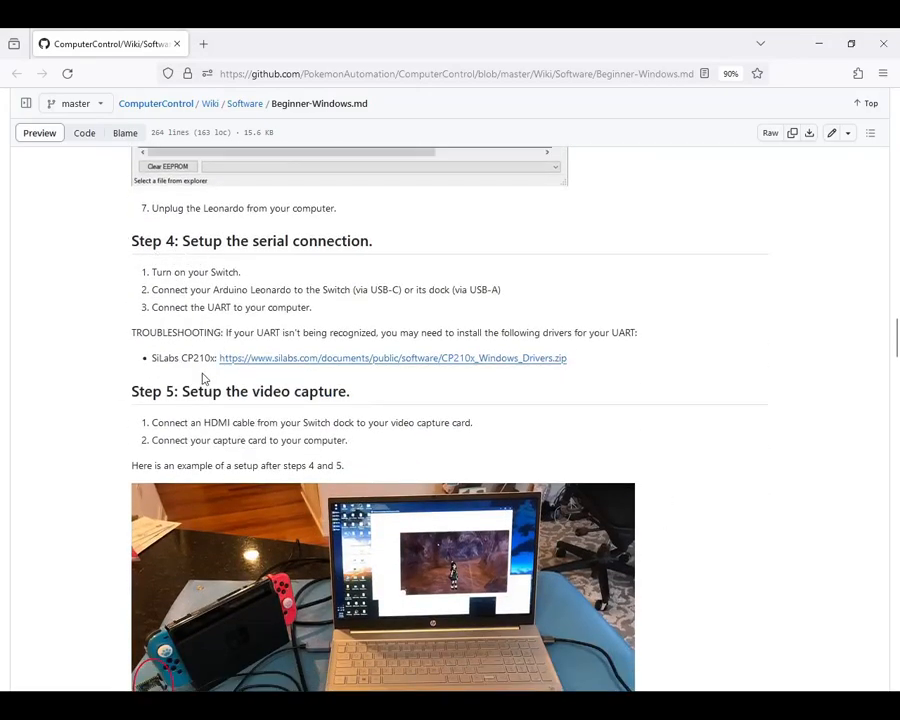
click(258, 367)
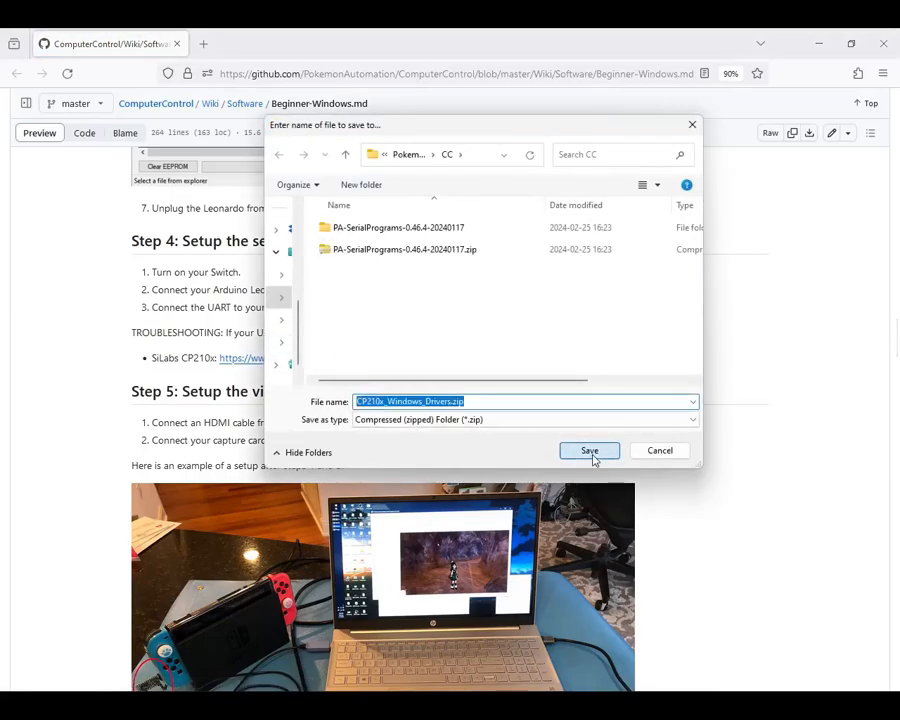
click(590, 451)
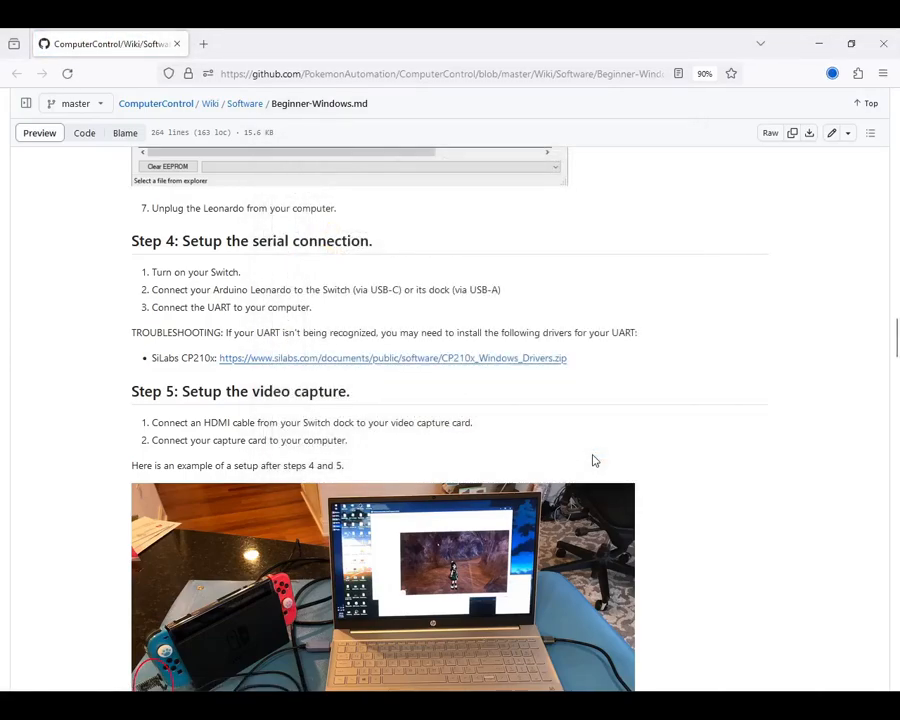
Step: Show the downloaded CP210x_Windows_Drivers.zip in its folder and extract it there to a CP210x_Windows_Drivers folder
click(832, 80)
click(824, 109)
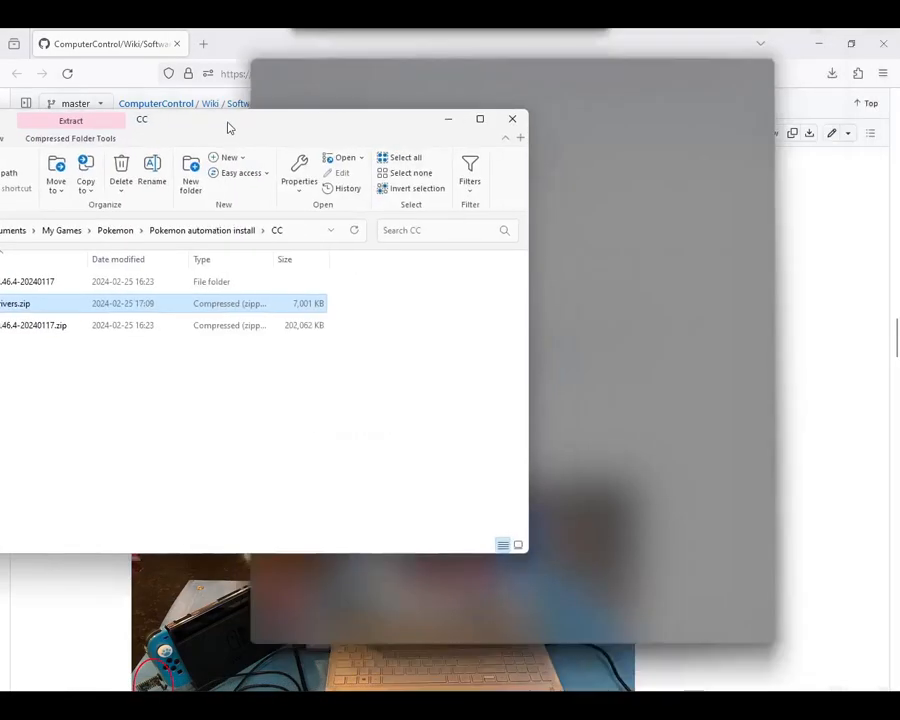
drag(227, 127, 491, 147)
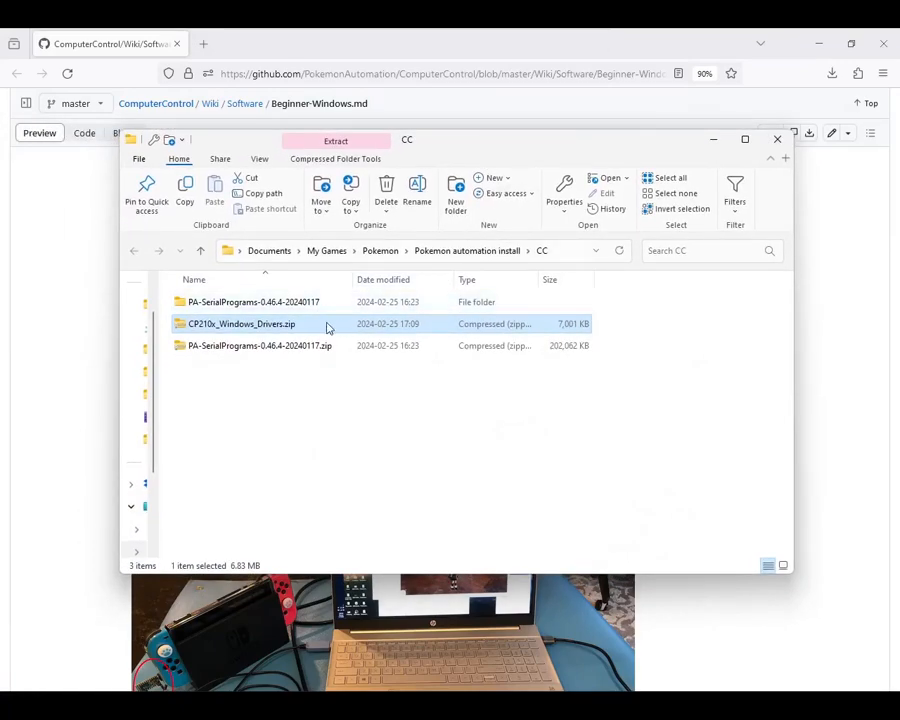
double_click(262, 325)
right_click(268, 324)
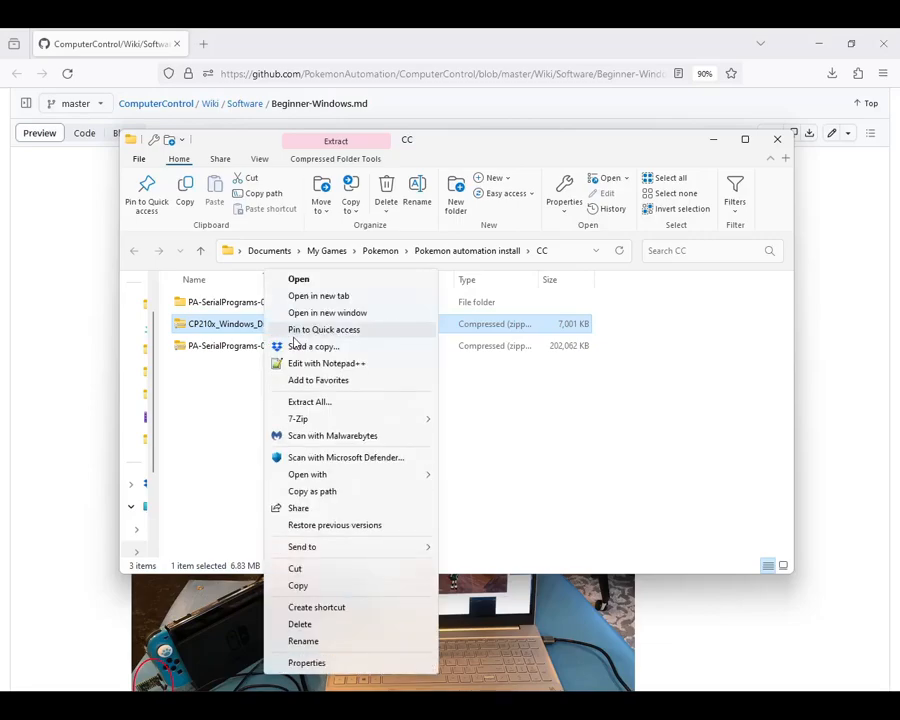
click(344, 404)
click(580, 506)
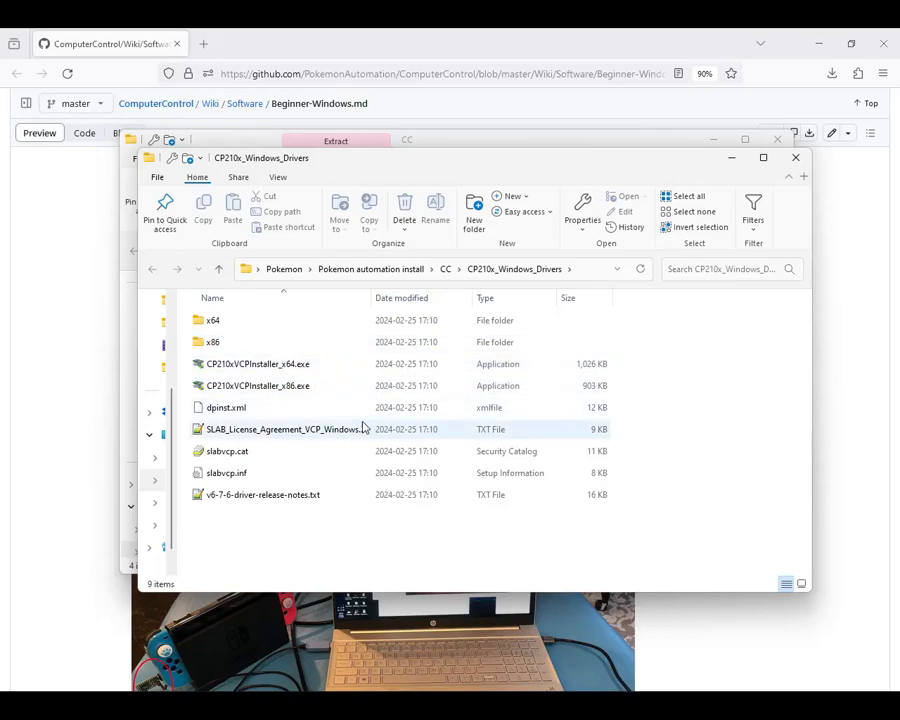
Step: Run CP210xVCPInstaller_x64.exe, accept the license agreement, and complete the CP210x USB to UART Bridge driver installation
click(290, 368)
double_click(279, 367)
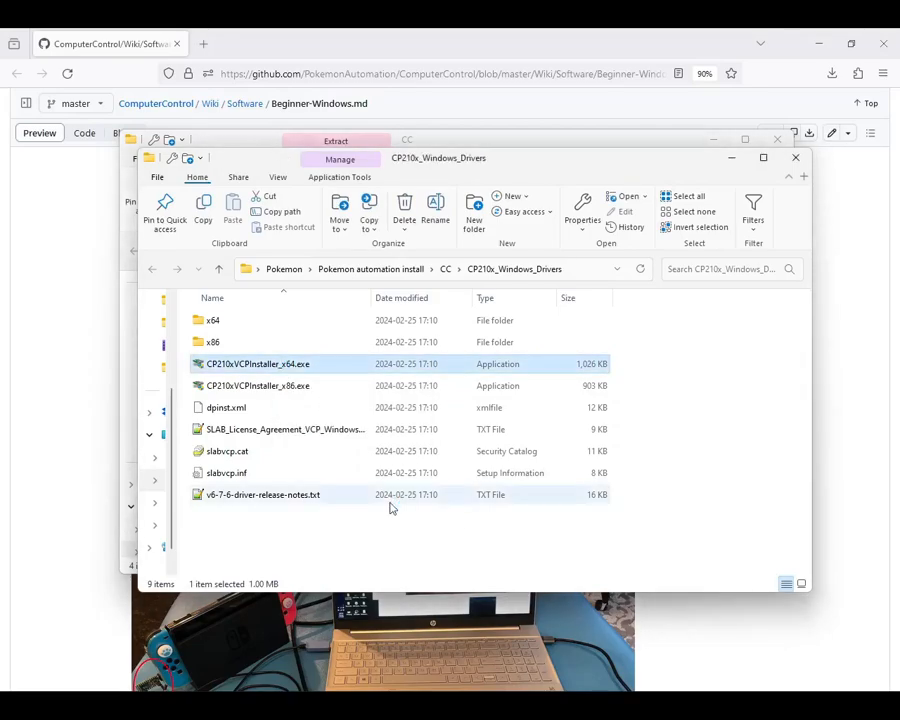
click(387, 412)
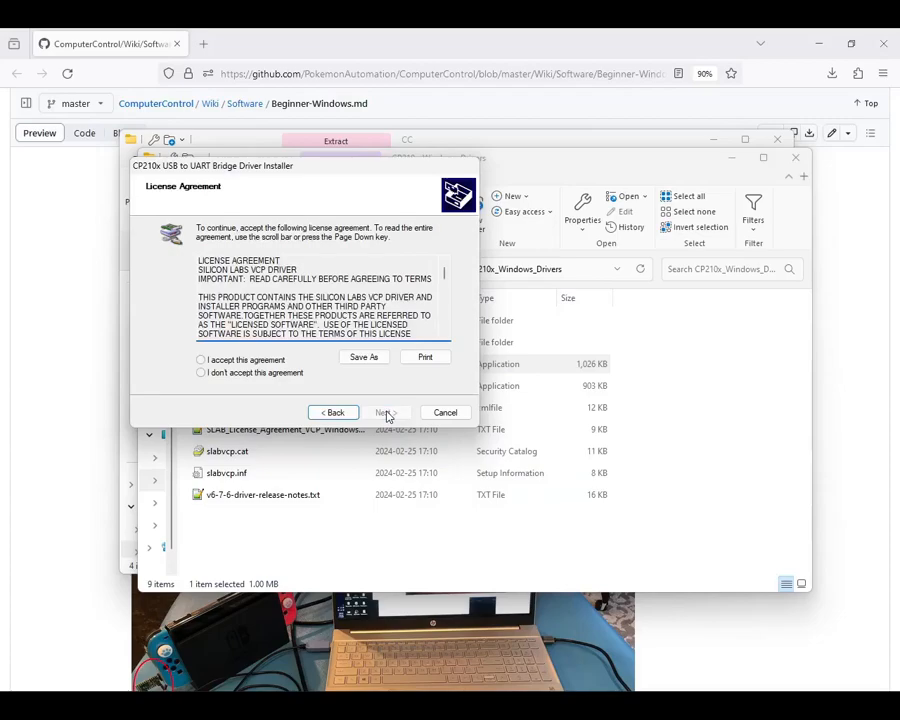
click(240, 360)
click(386, 412)
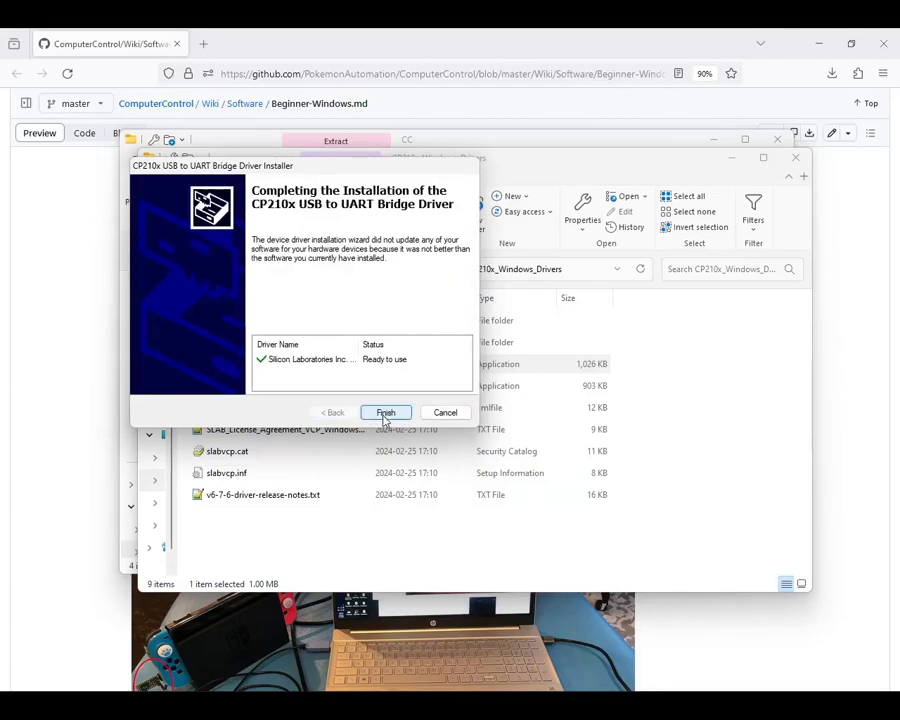
click(386, 413)
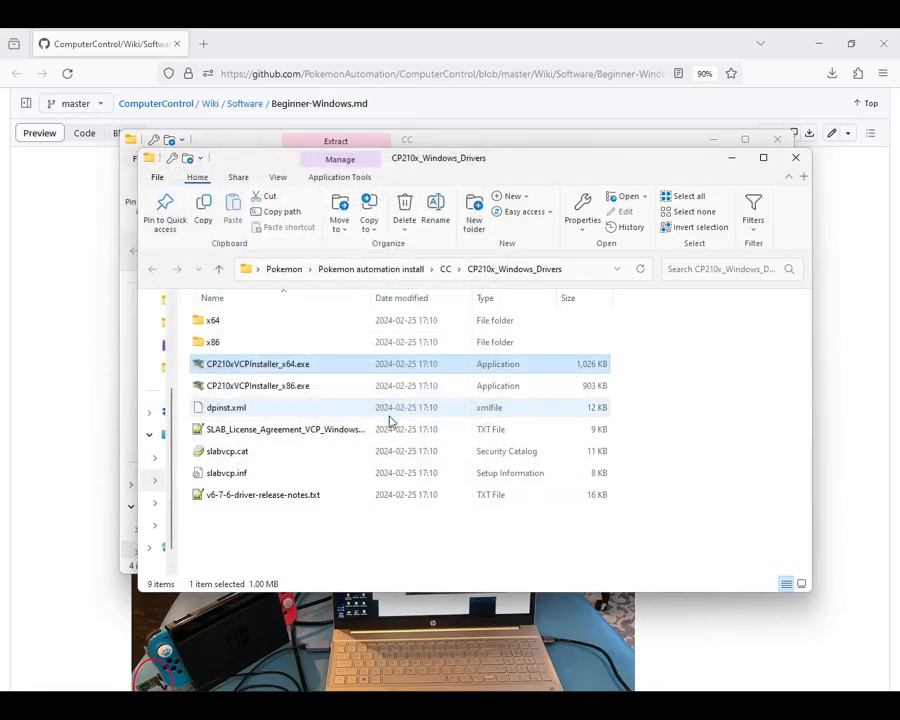
Step: Return to the Virtual Console, reselect COM5 - Silicon Labs CP210x USB to UART Bridge, and reset the serial connection
click(715, 705)
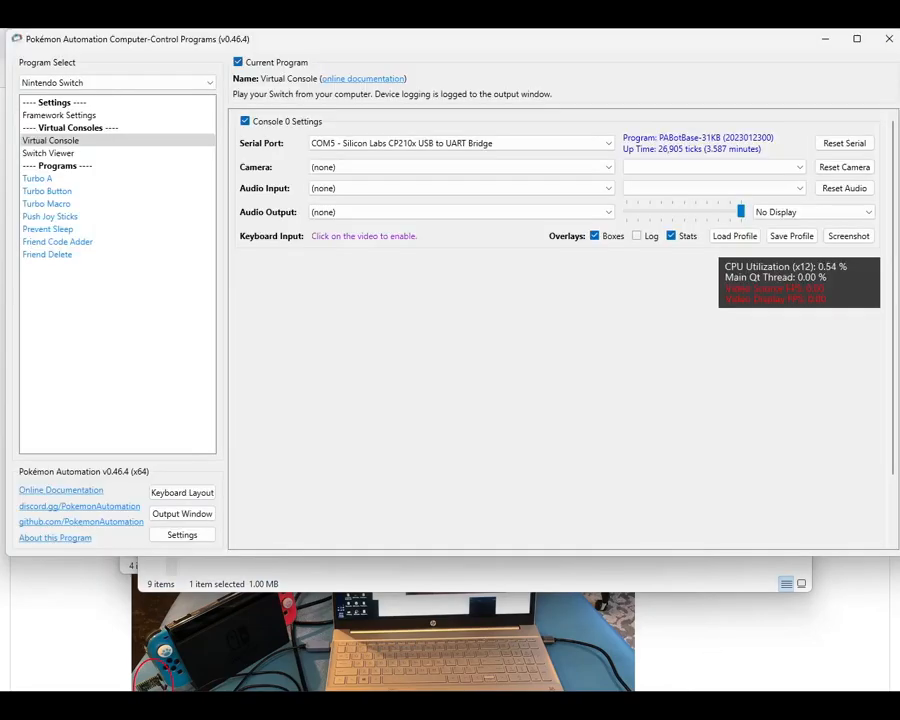
click(604, 147)
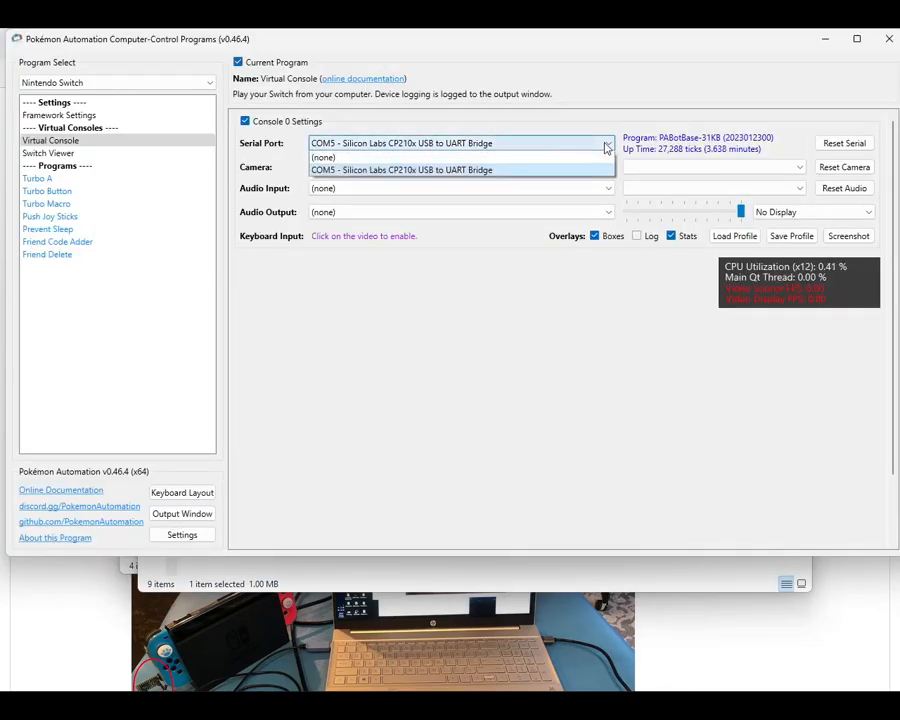
click(356, 170)
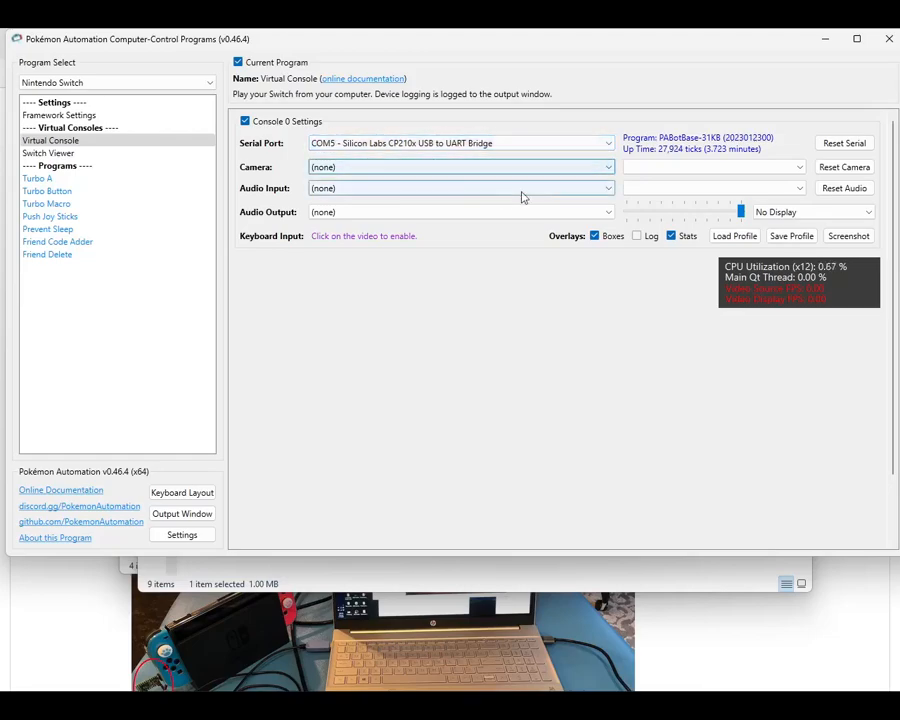
click(845, 146)
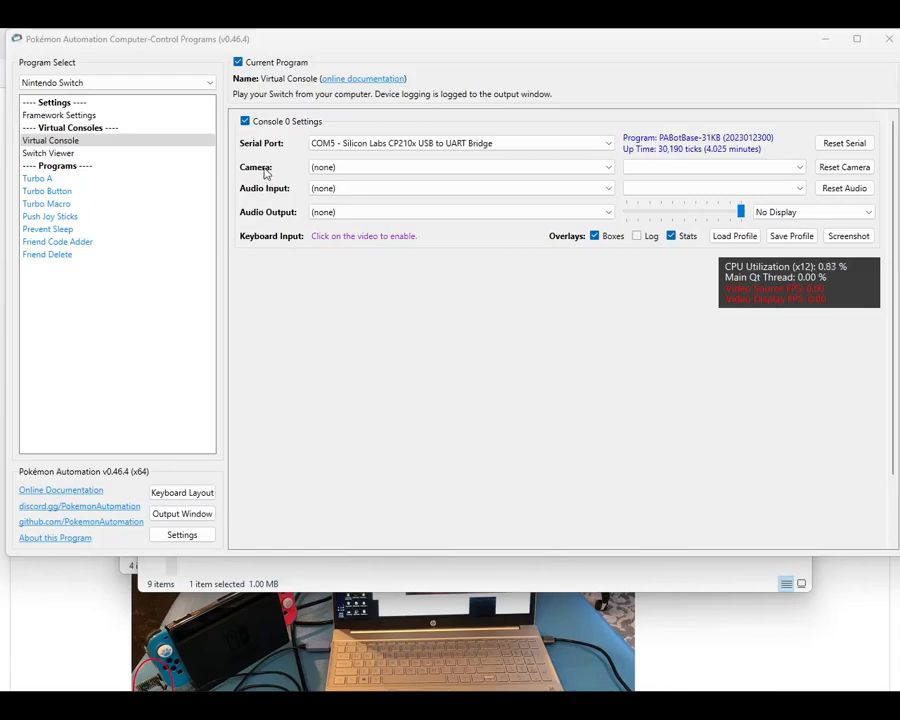
Step: Set the Virtual Console's camera to USB Video and its audio input to Digital Audio Interface (USB Digital Audio)
click(370, 172)
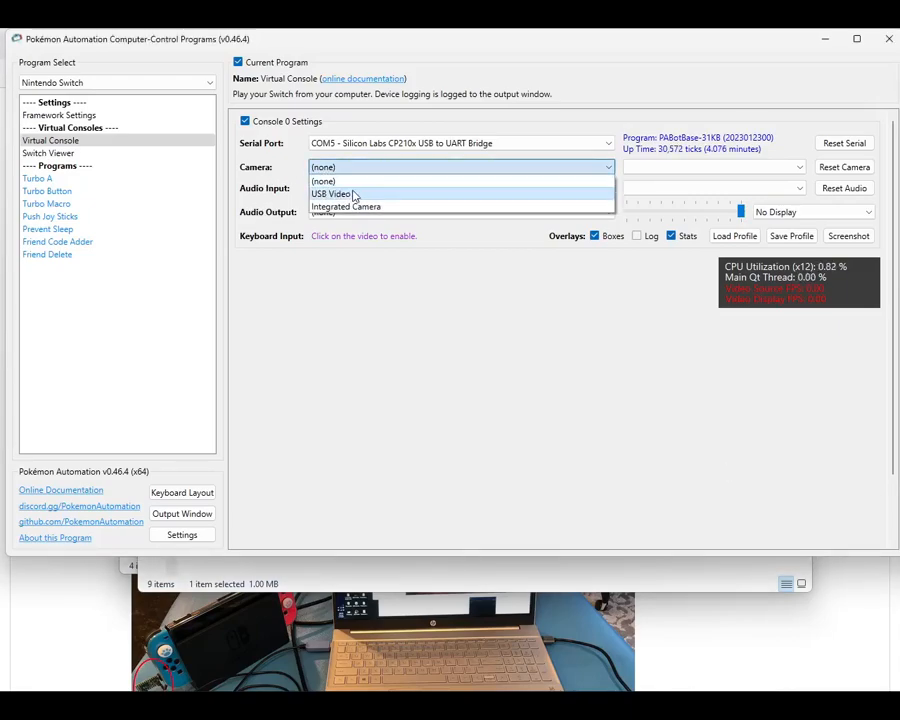
click(353, 194)
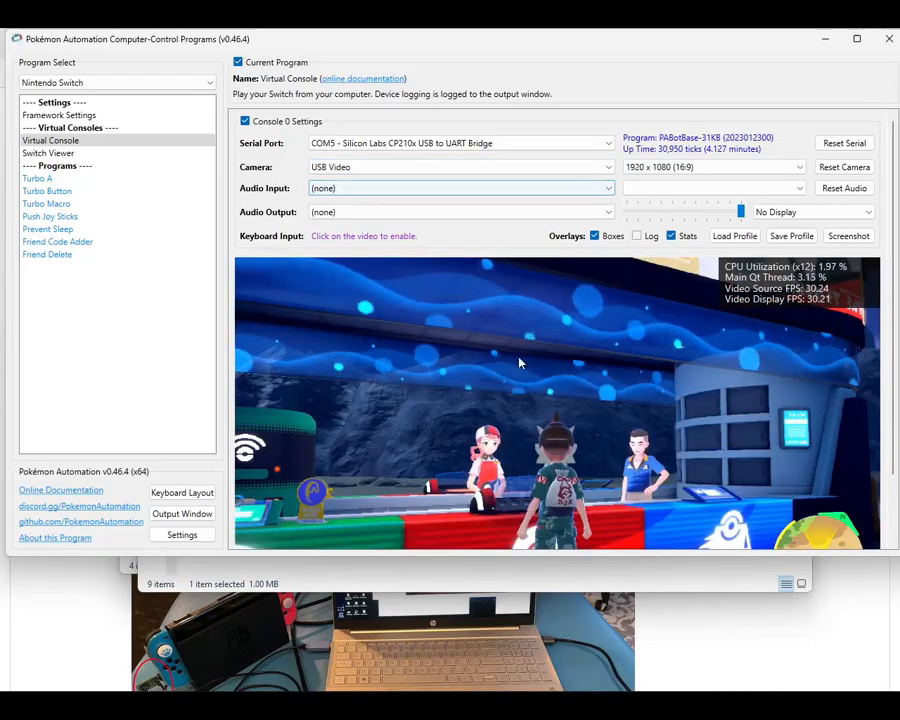
scroll(519, 363, down, 1)
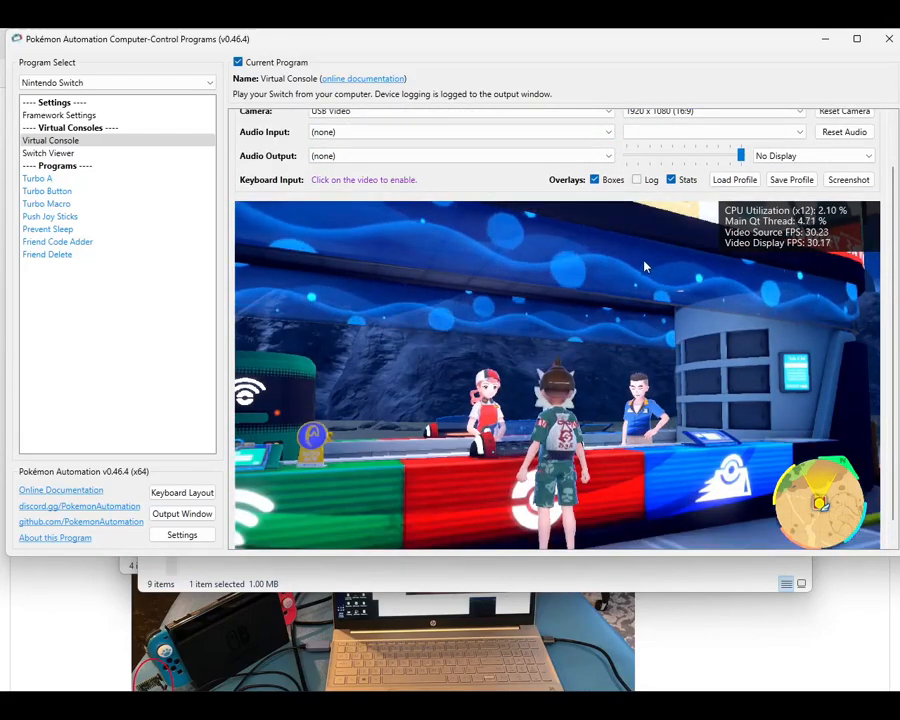
scroll(620, 437, up, 1)
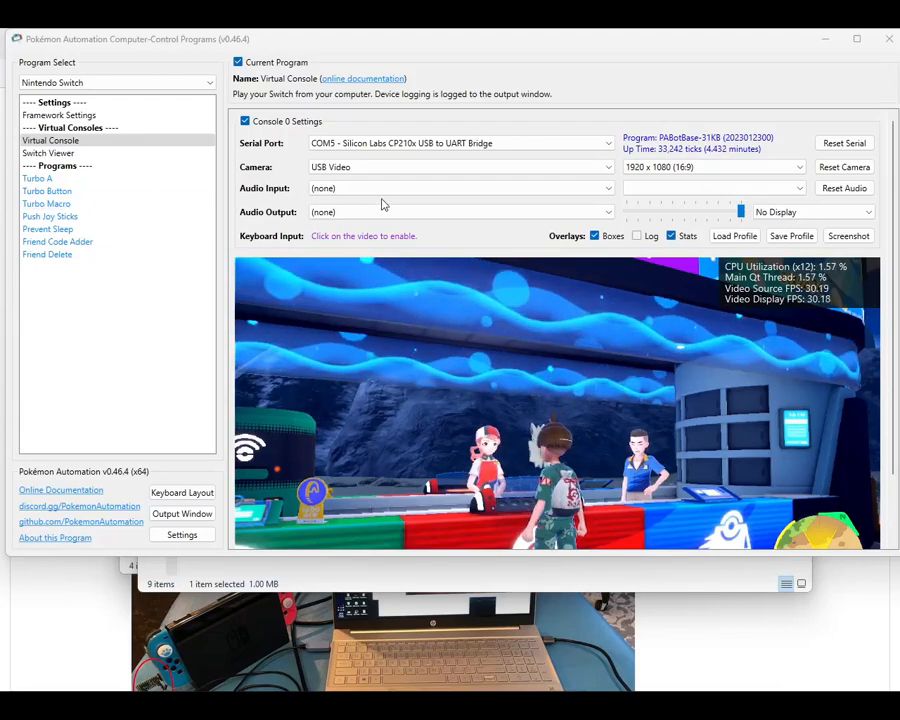
click(424, 191)
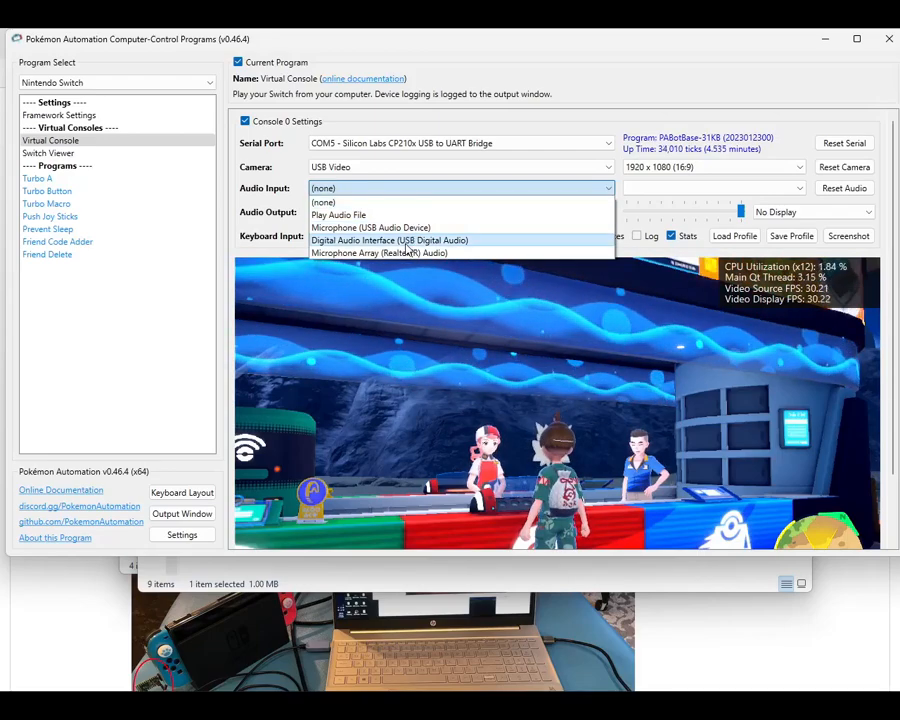
click(410, 241)
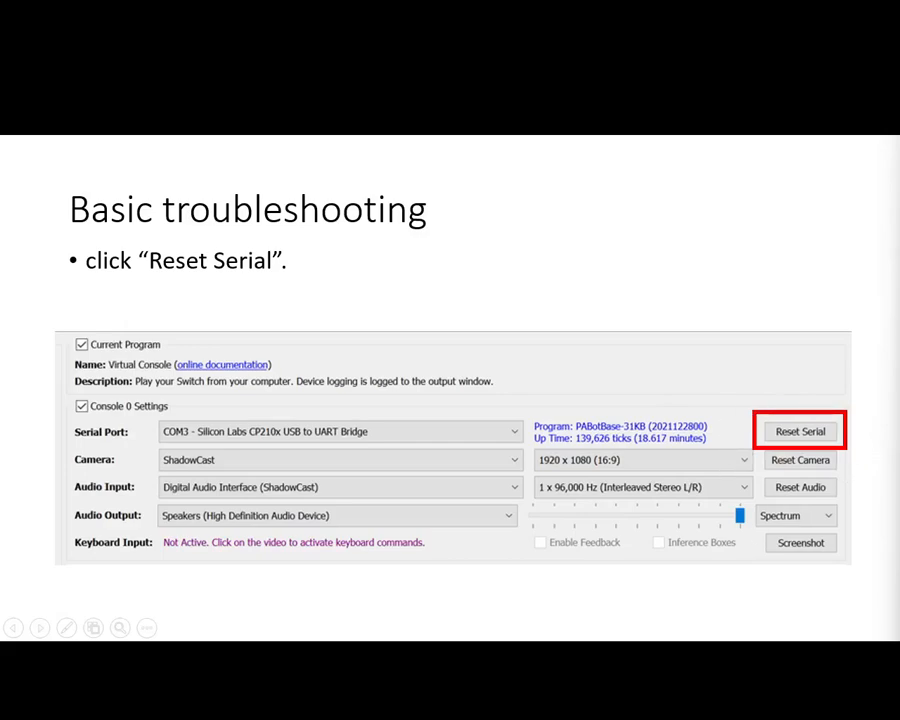
key(Right)
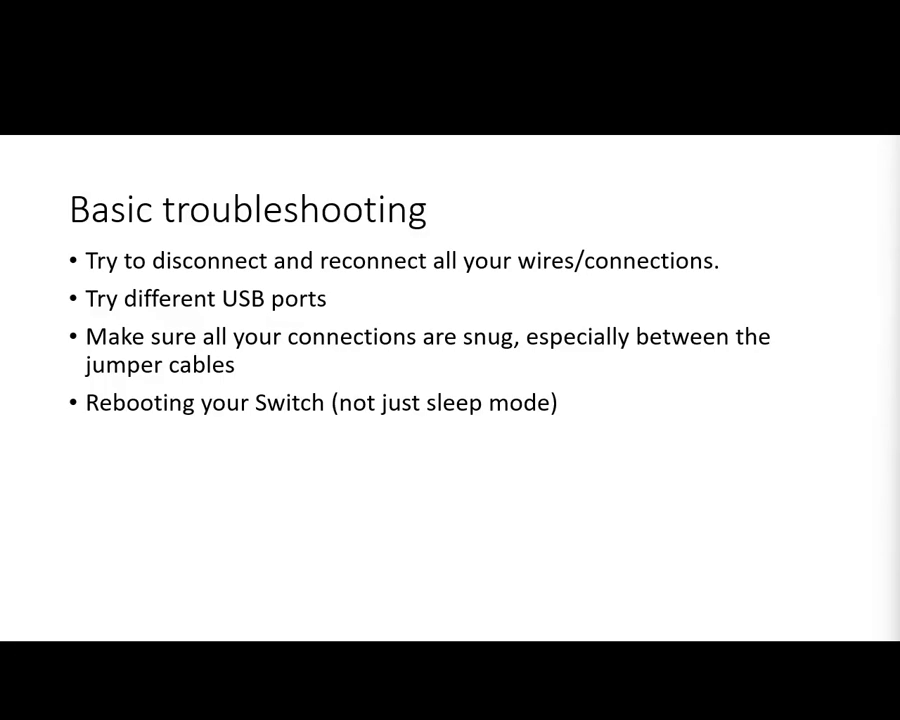
key(Right)
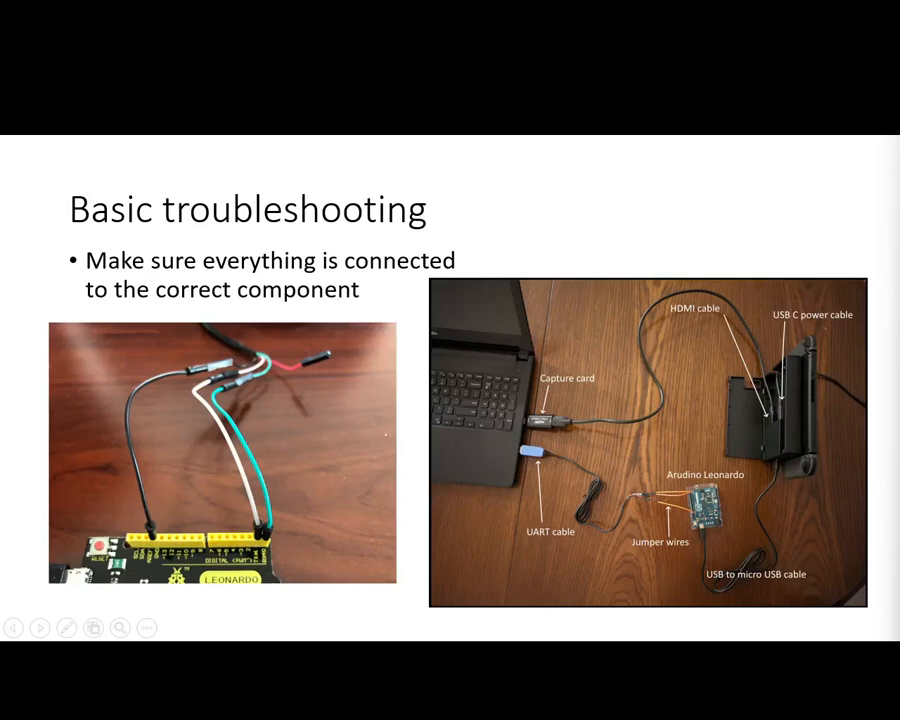
key(Right)
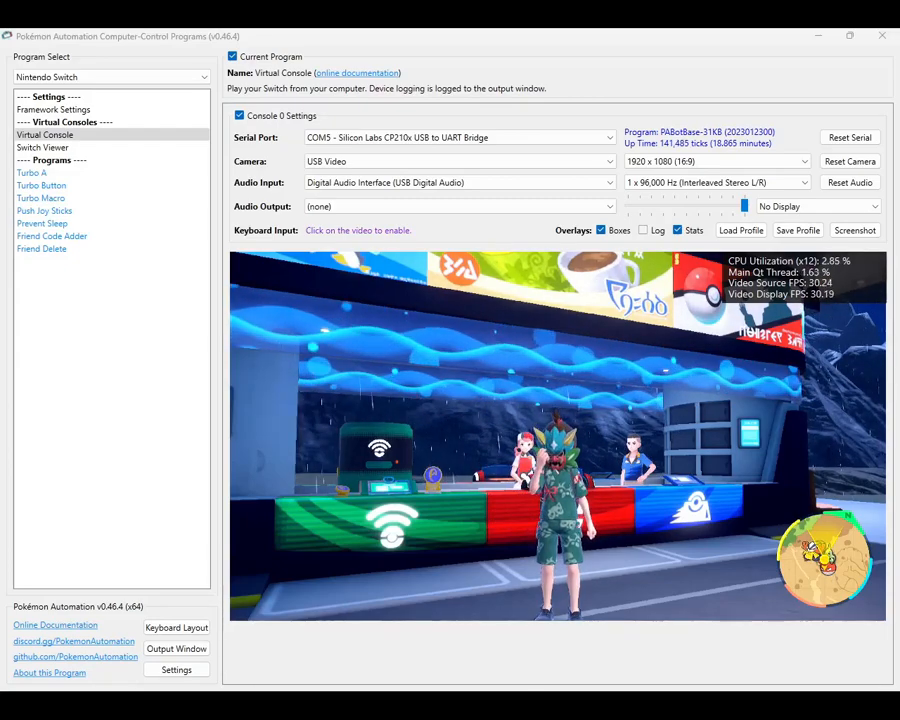
Step: Switch the program category to Pokémon Scarlet and Violet and open the LP Farmer program
click(113, 80)
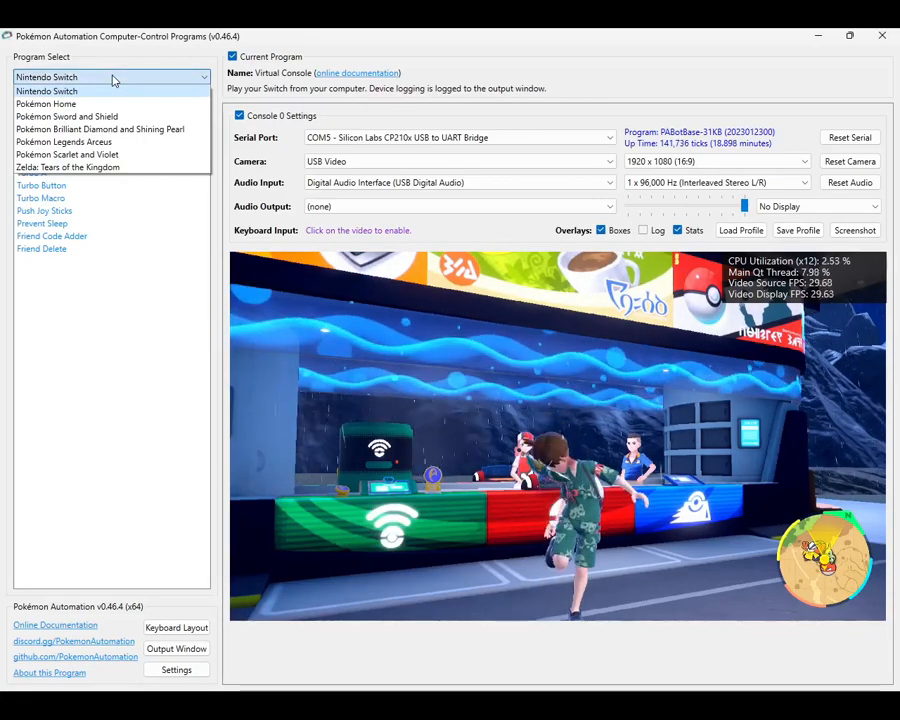
click(100, 157)
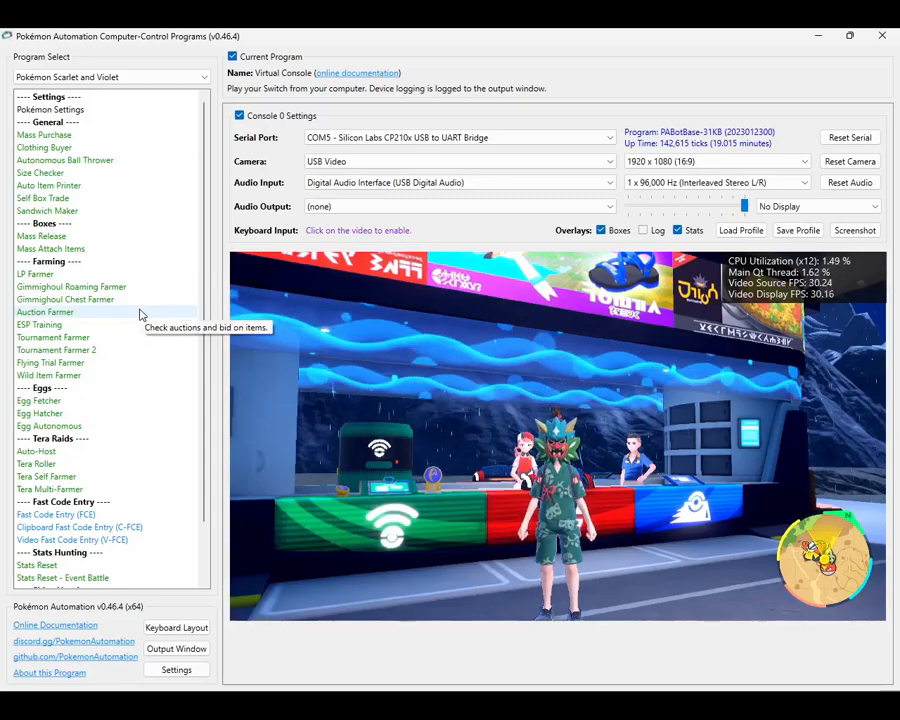
click(60, 274)
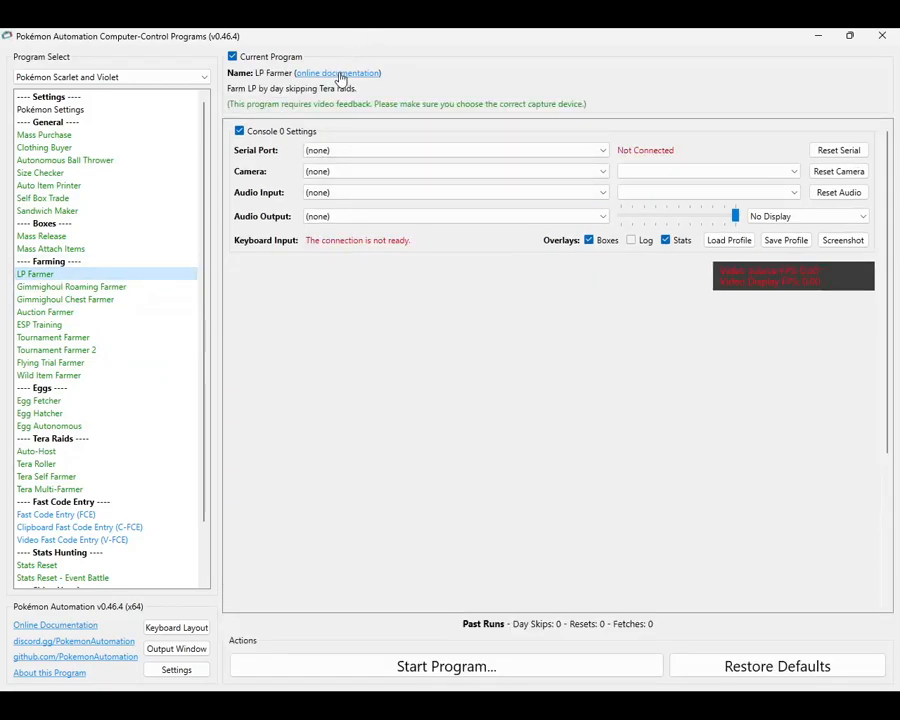
Step: Read the setup settings and instructions in LP Farmer's online documentation, and return to the Beginner-Windows wiki page
click(340, 73)
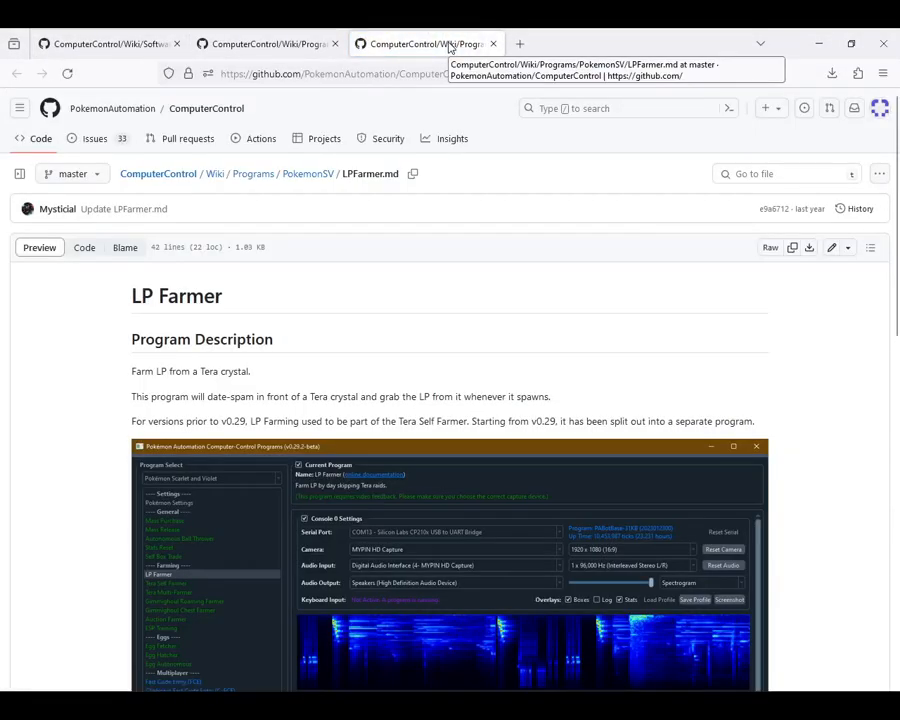
scroll(383, 423, down, 10)
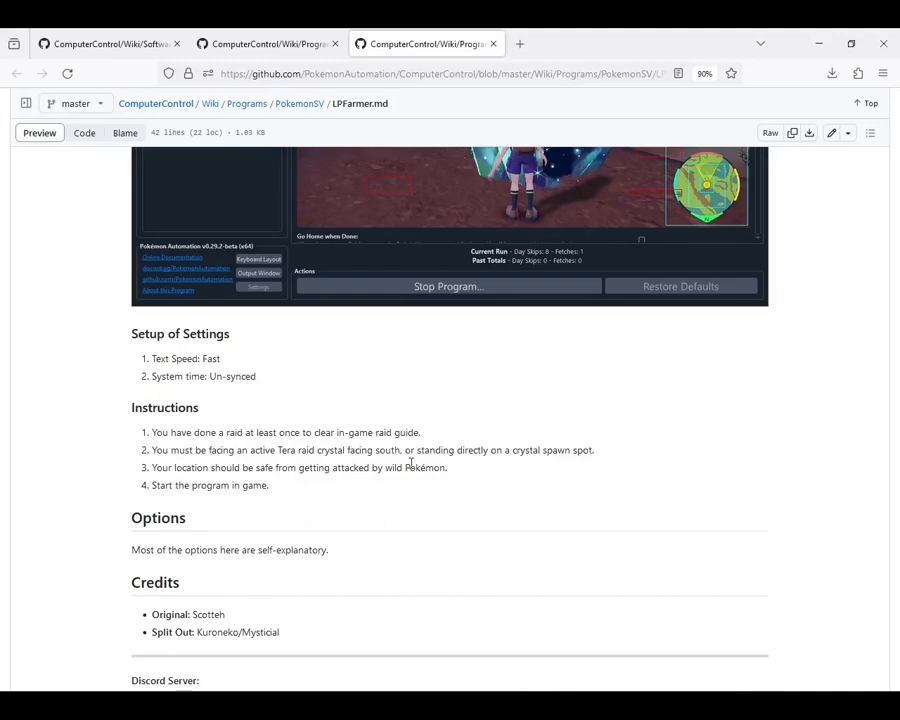
click(102, 43)
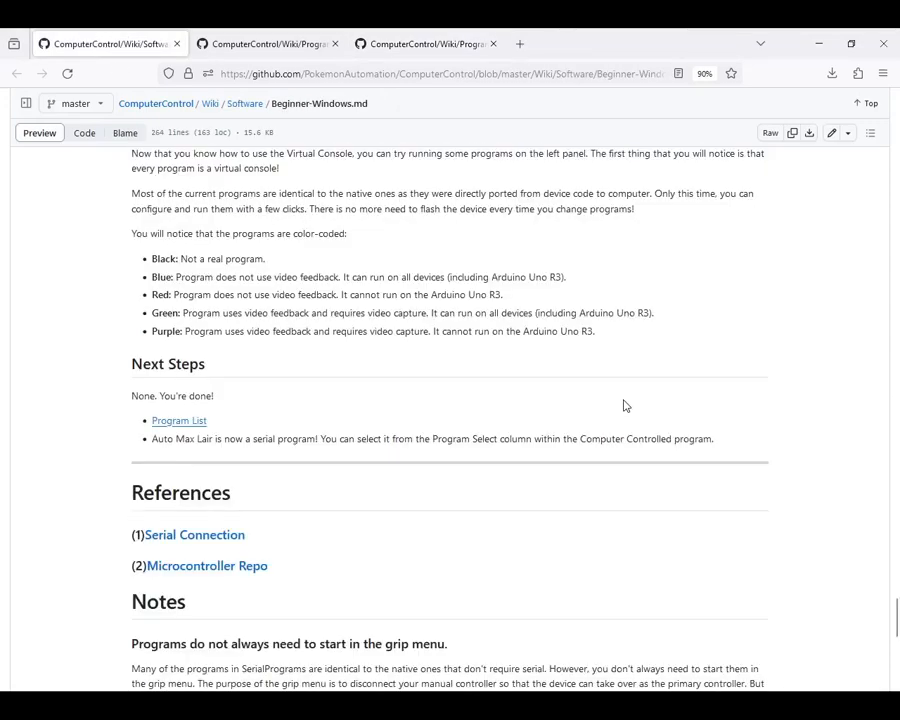
Step: Open the Program List from the wiki's Next Steps section and look through its program tables down to the Pokémon Scarlet/Violet farming programs
middle_click(163, 428)
click(277, 40)
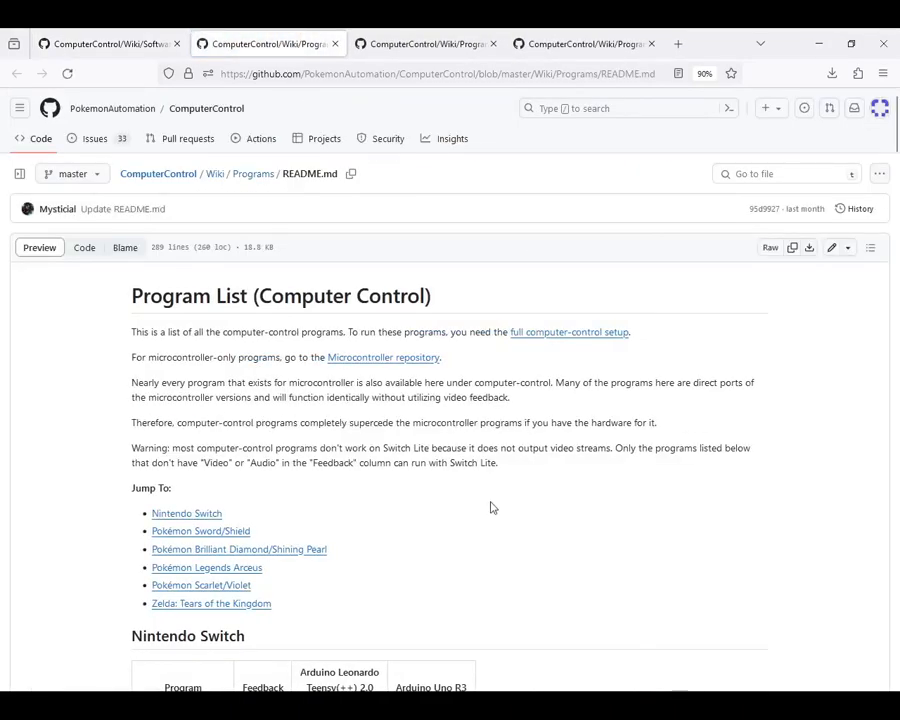
scroll(488, 500, down, 10)
scroll(486, 482, down, 20)
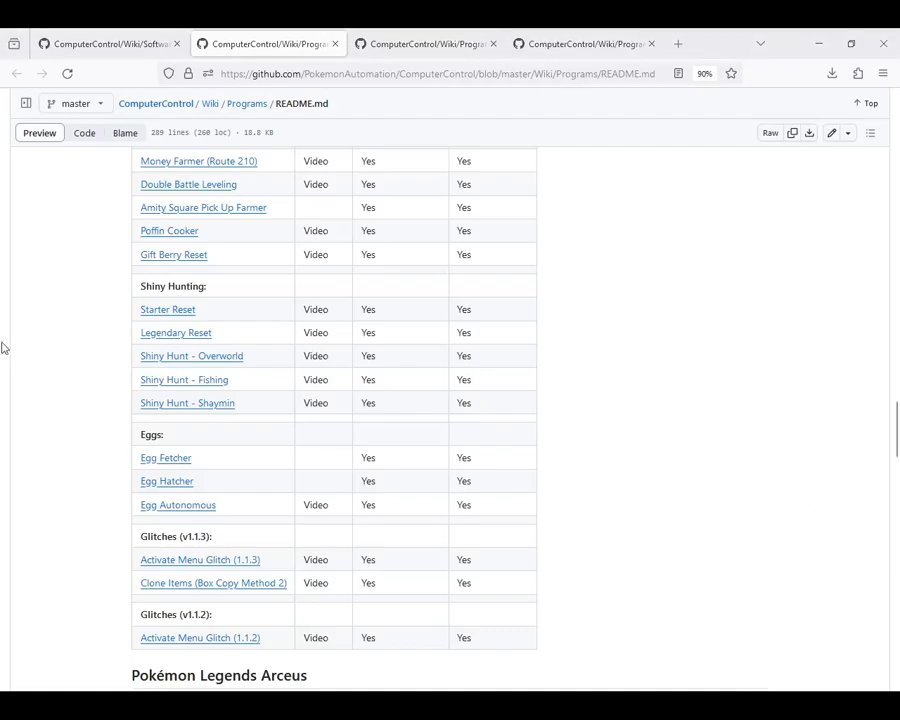
scroll(598, 430, down, 12)
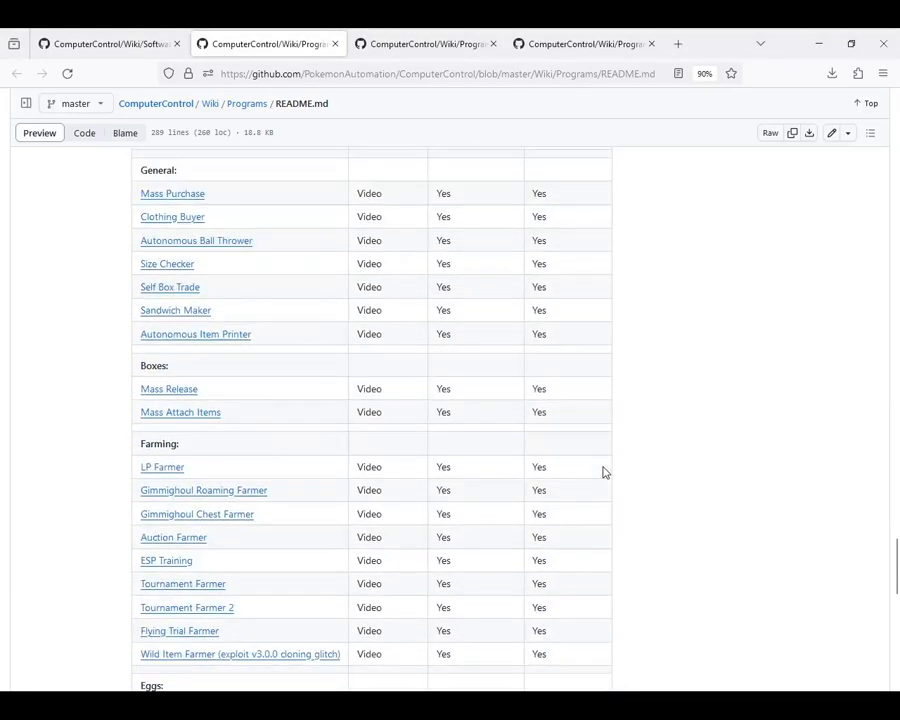
scroll(603, 470, up, 2)
scroll(600, 474, down, 3)
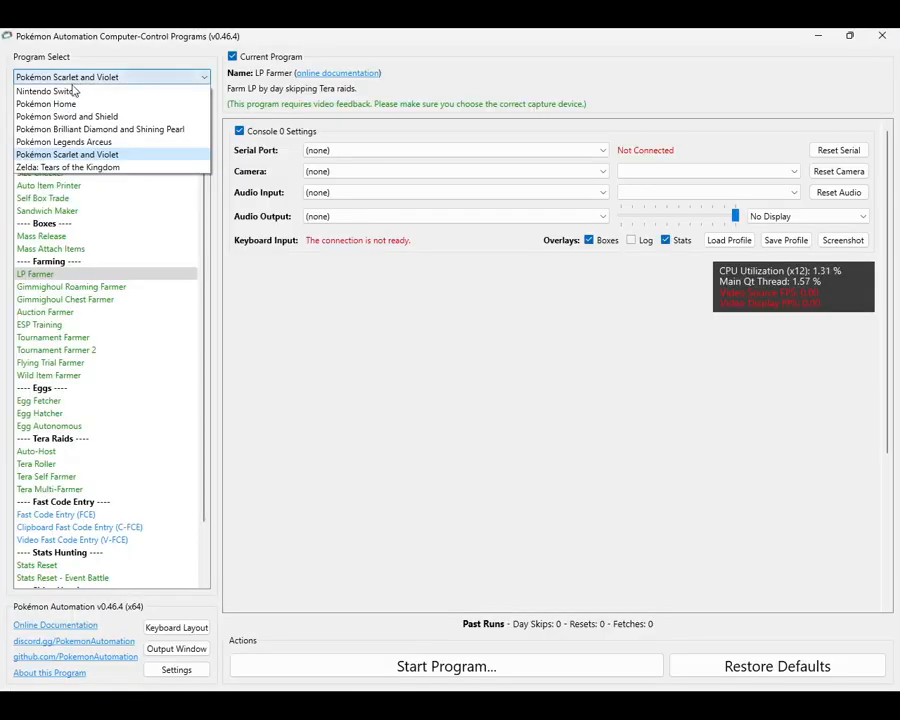
Step: Switch to the Computer-Control program's Nintendo Switch Virtual Console, activate keyboard control on its video feed, and display the controller keyboard mapping
click(72, 88)
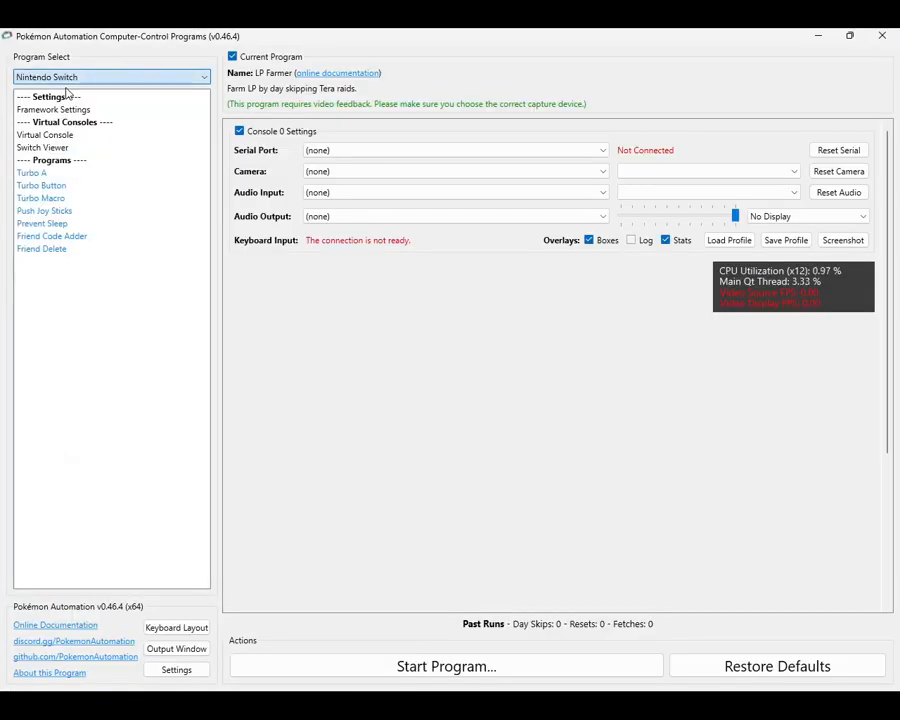
click(47, 135)
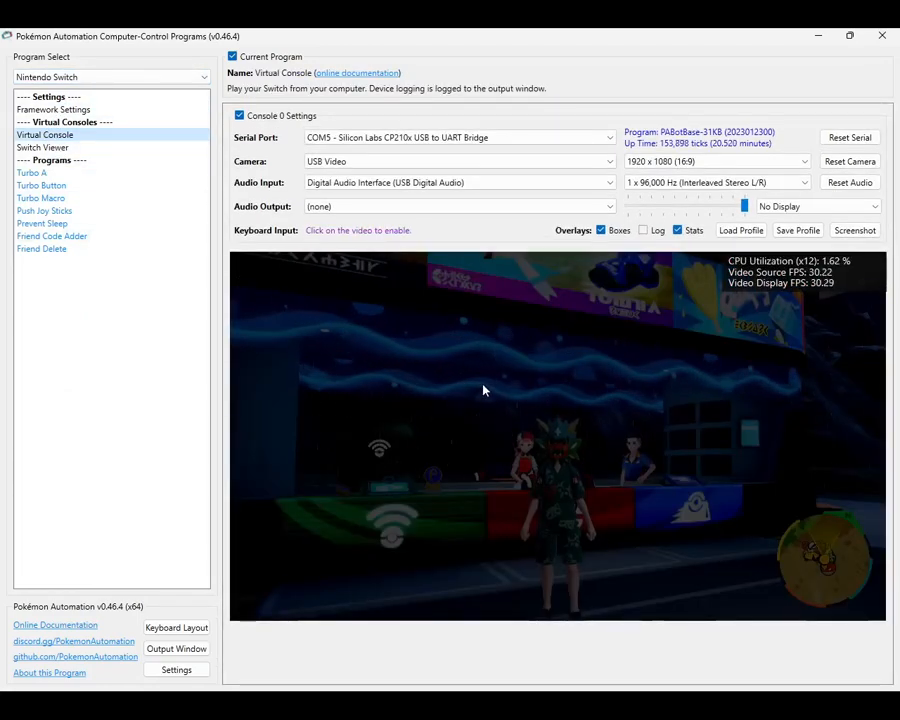
click(483, 390)
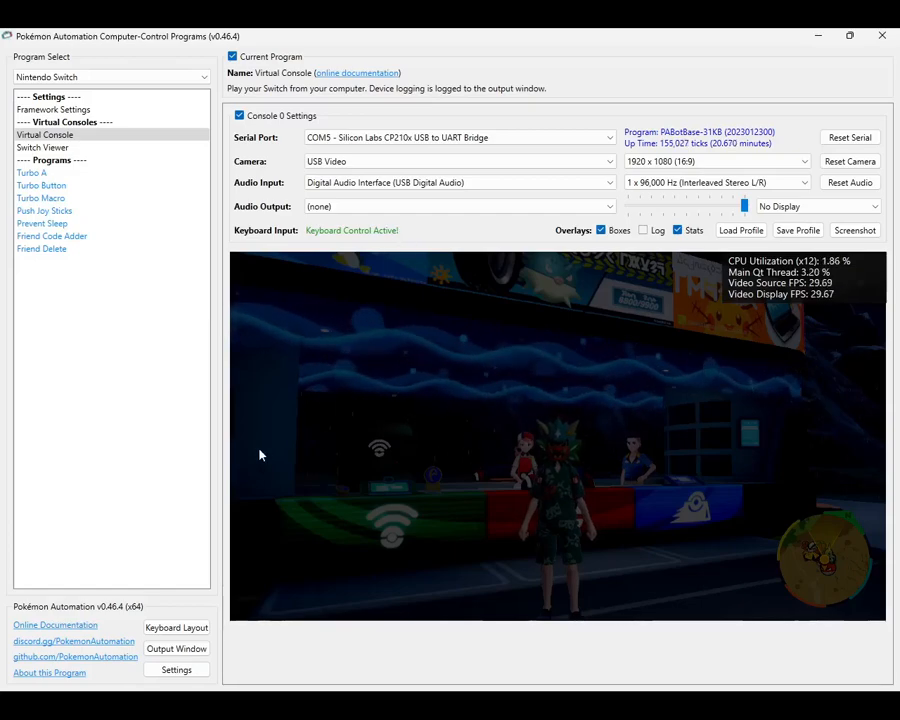
click(169, 629)
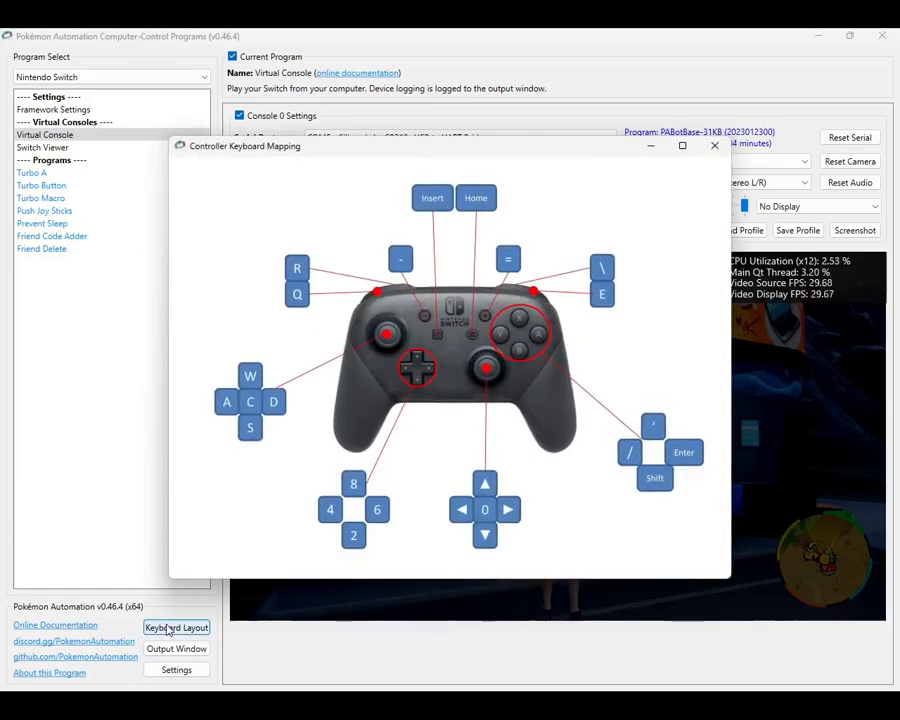